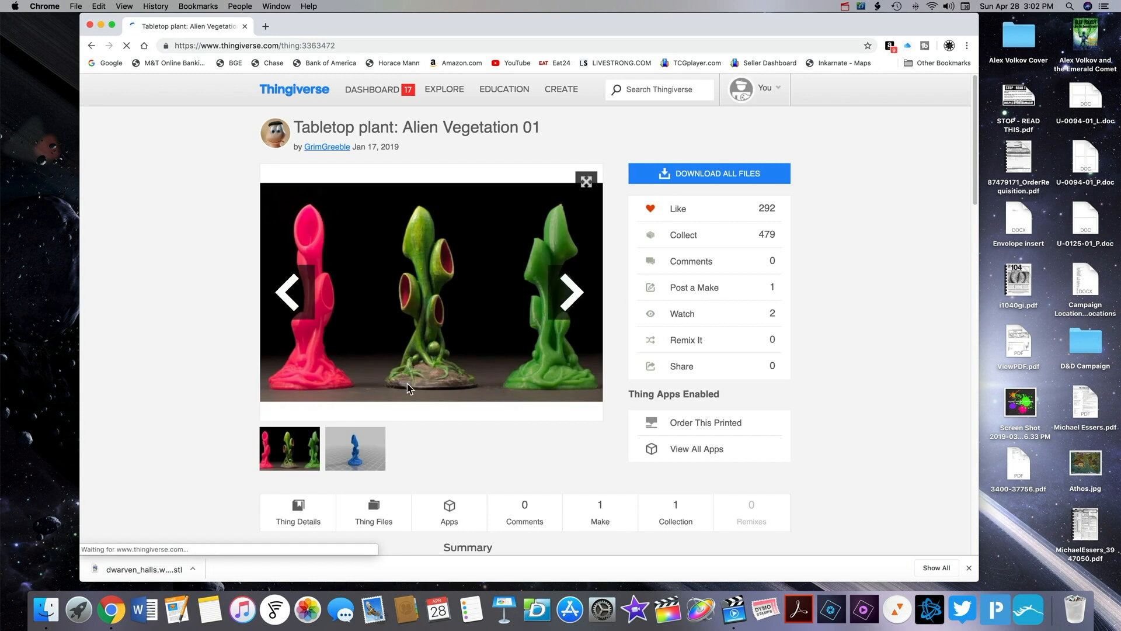
Preview the blue render of the Alien Vegetation 01 plant and start downloading AlienPlant01.stl from its files
click(362, 449)
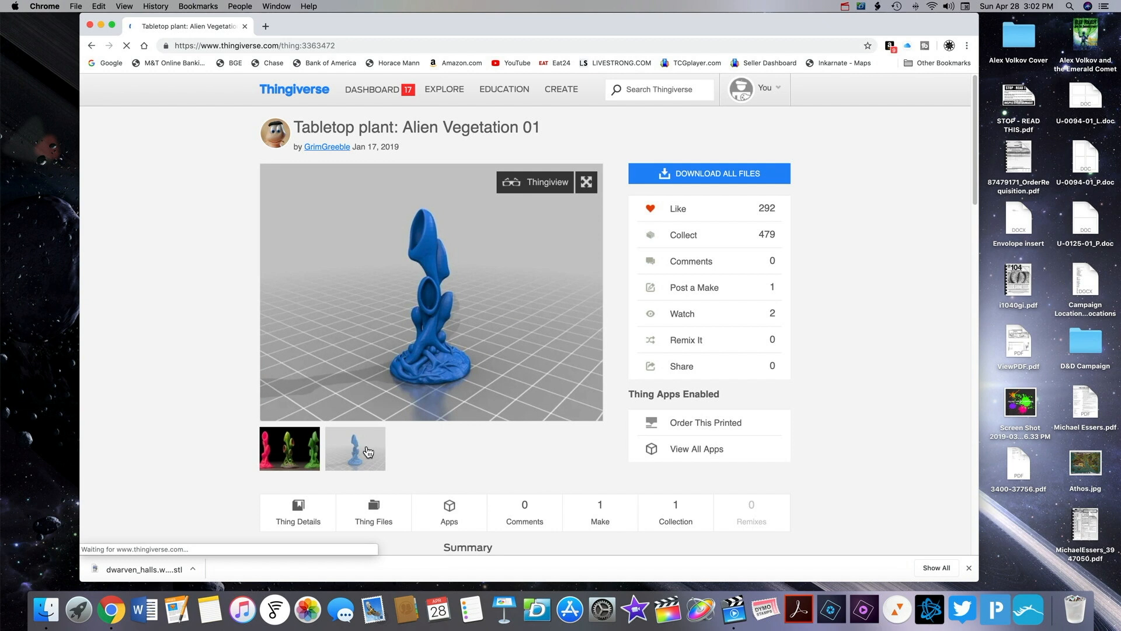
scroll(507, 472, down, 3)
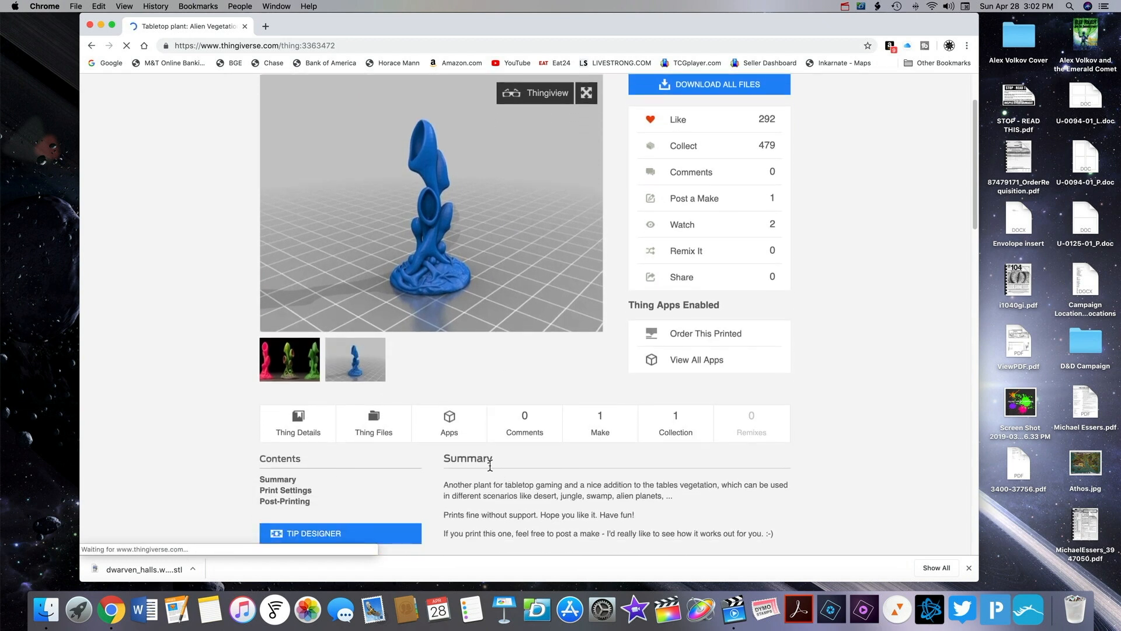
click(381, 435)
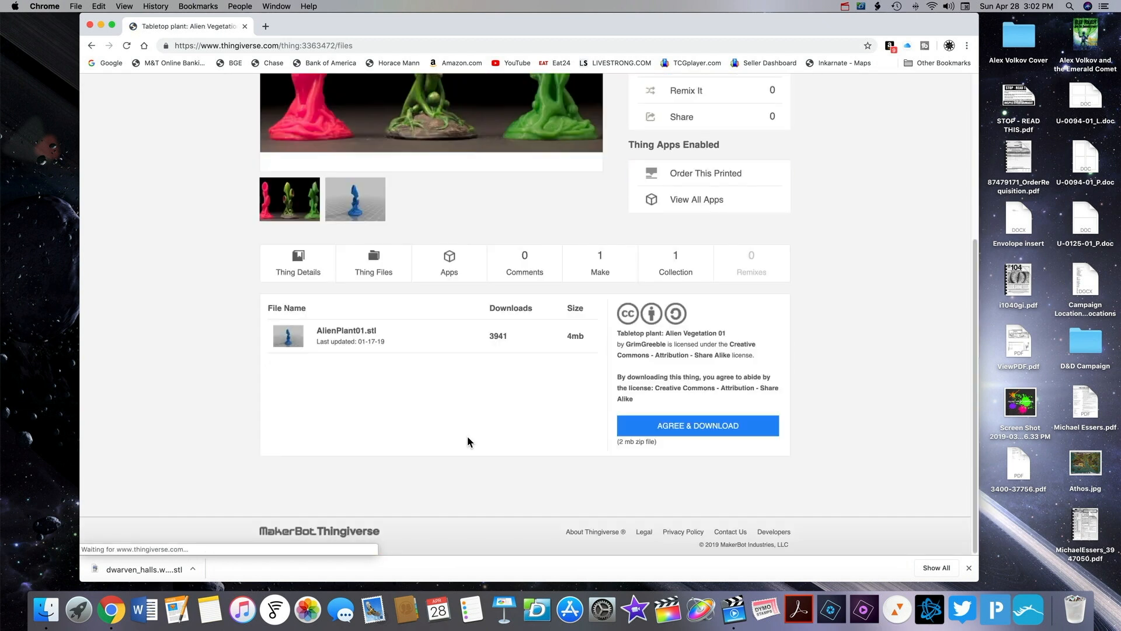
click(412, 344)
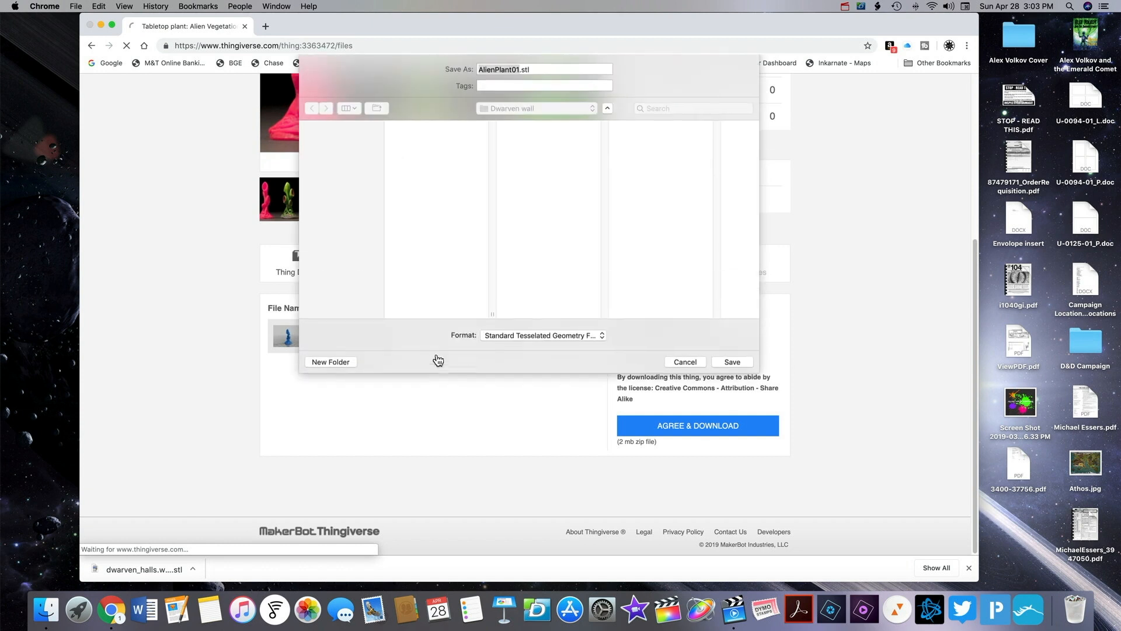
Create a folder named "Alien Pant" inside 3D Printer Files and save AlienPlant01.stl in it
click(564, 109)
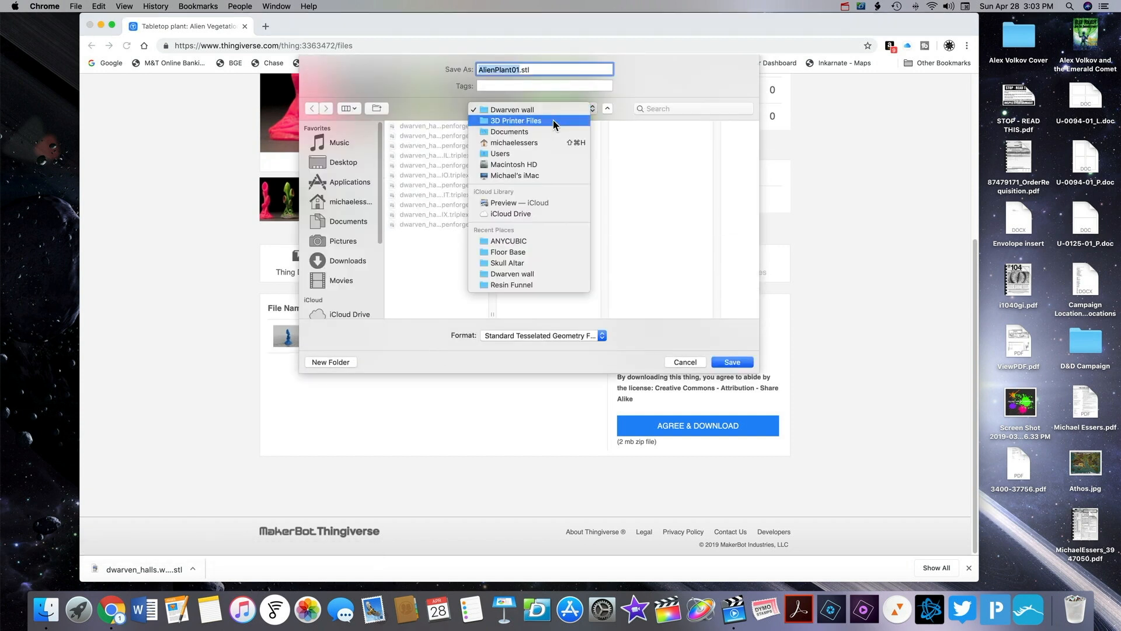
click(556, 121)
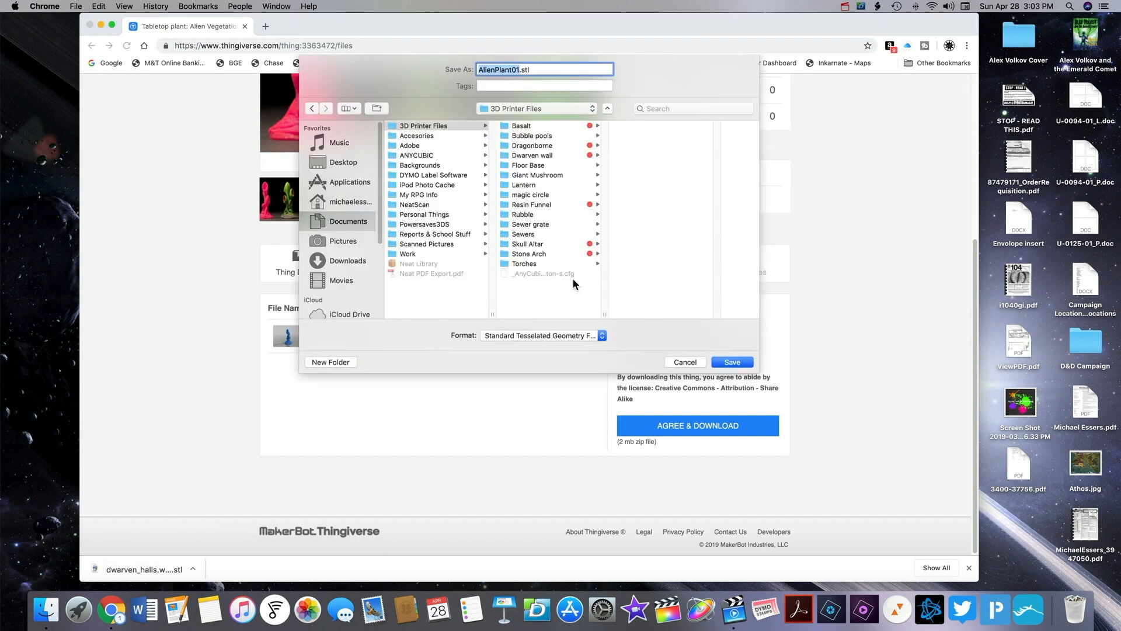
click(348, 363)
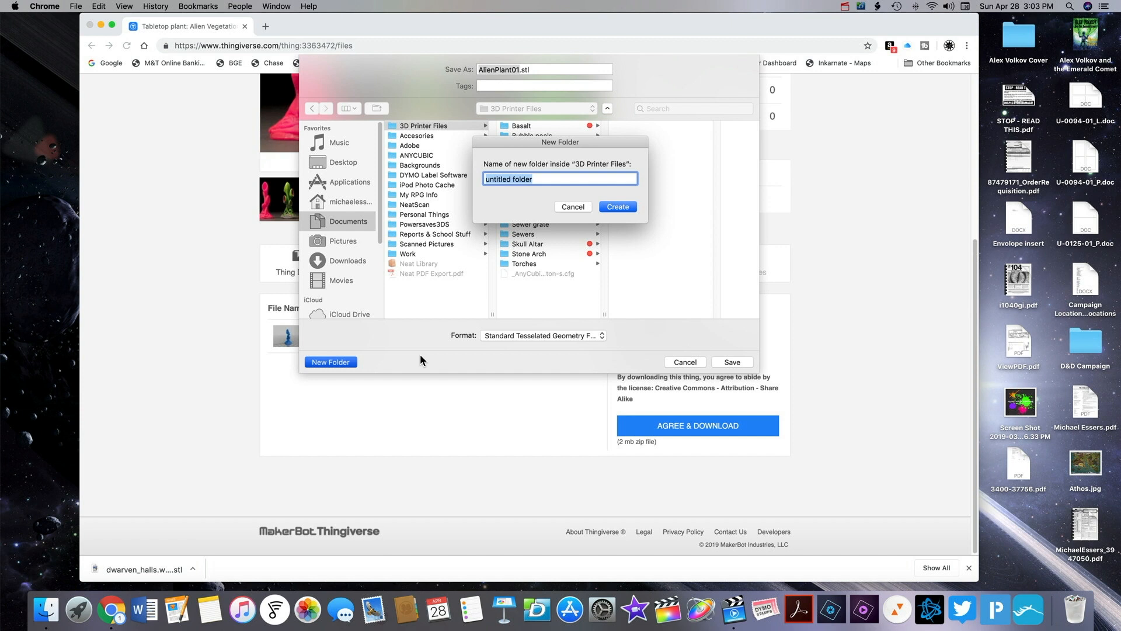
text(Alien Pant)
click(618, 207)
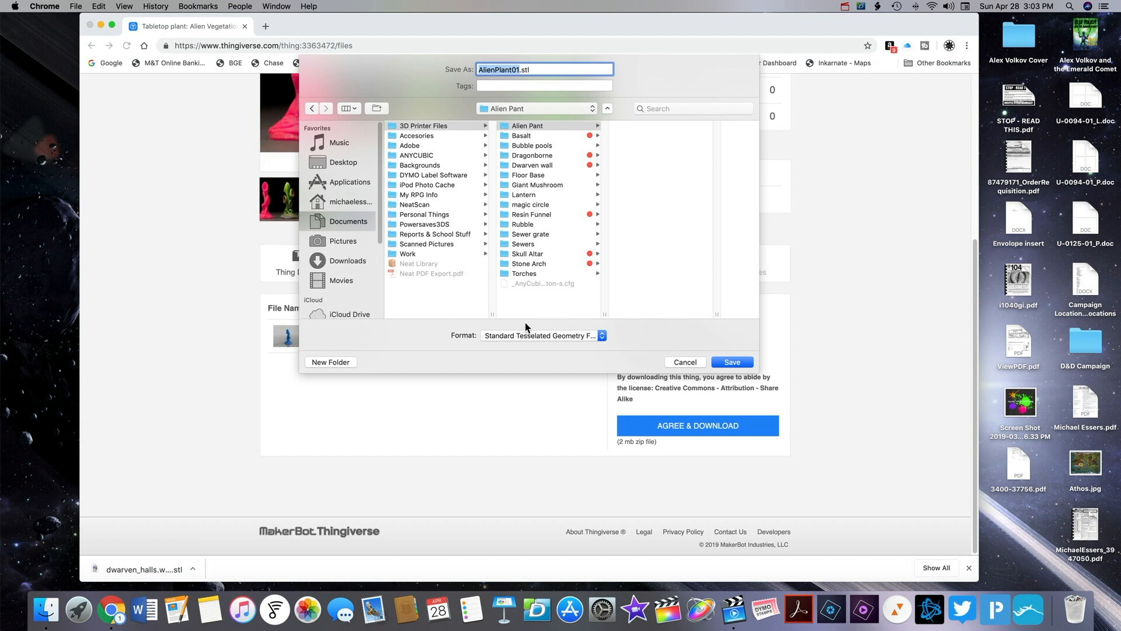
click(737, 363)
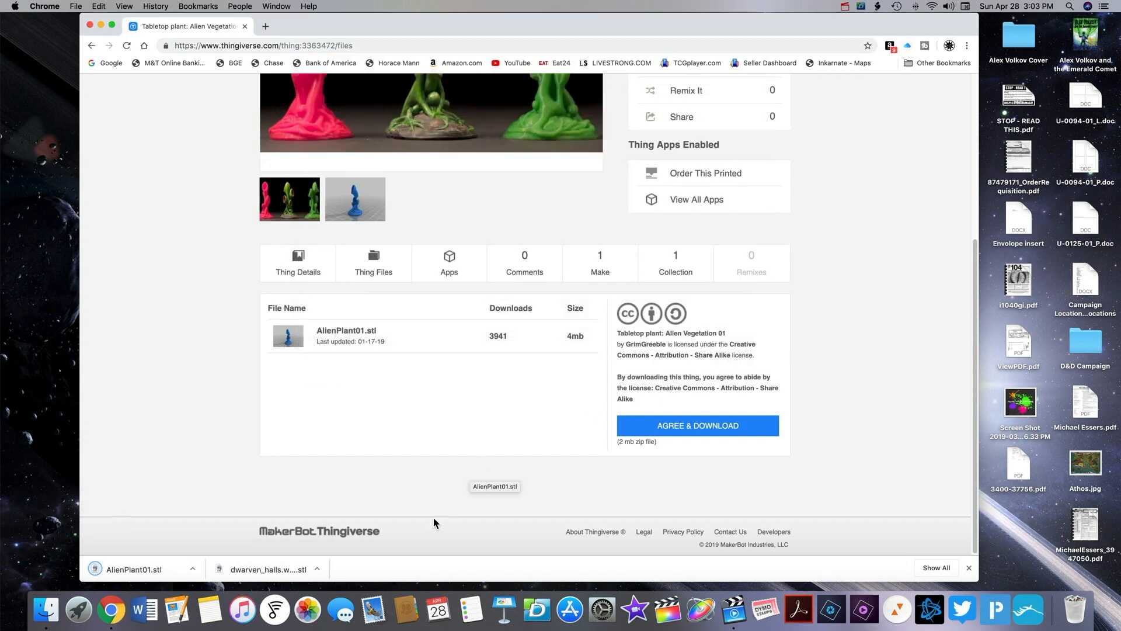
Switch to Finder, open the Alien Pant folder inside 3D Printer Files, and close the browser window
click(45, 609)
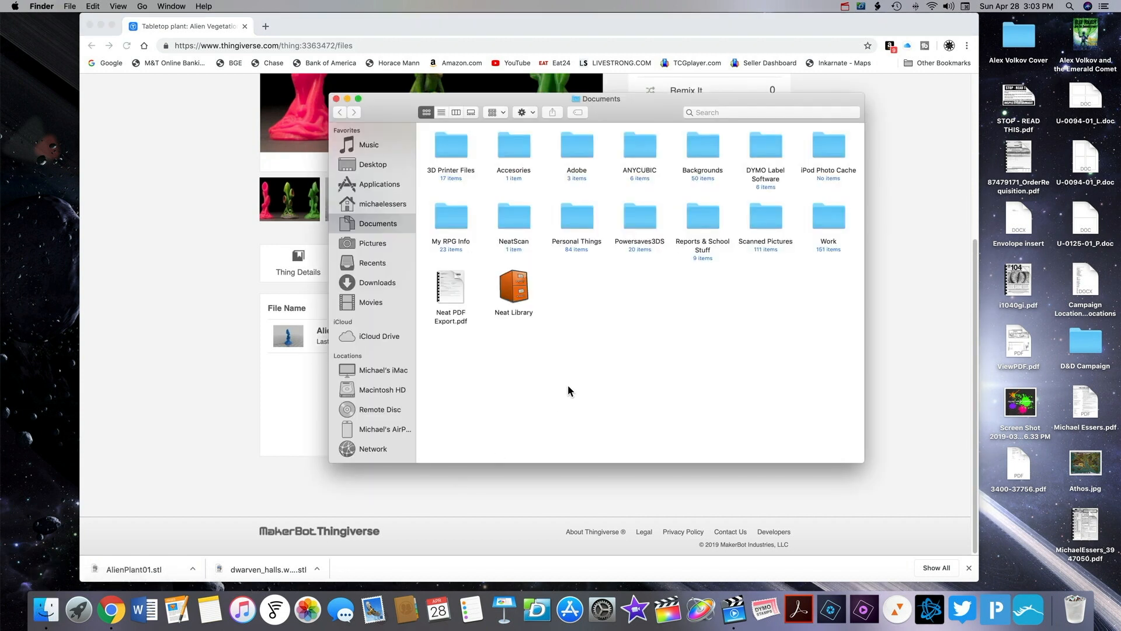
click(447, 153)
double_click(447, 153)
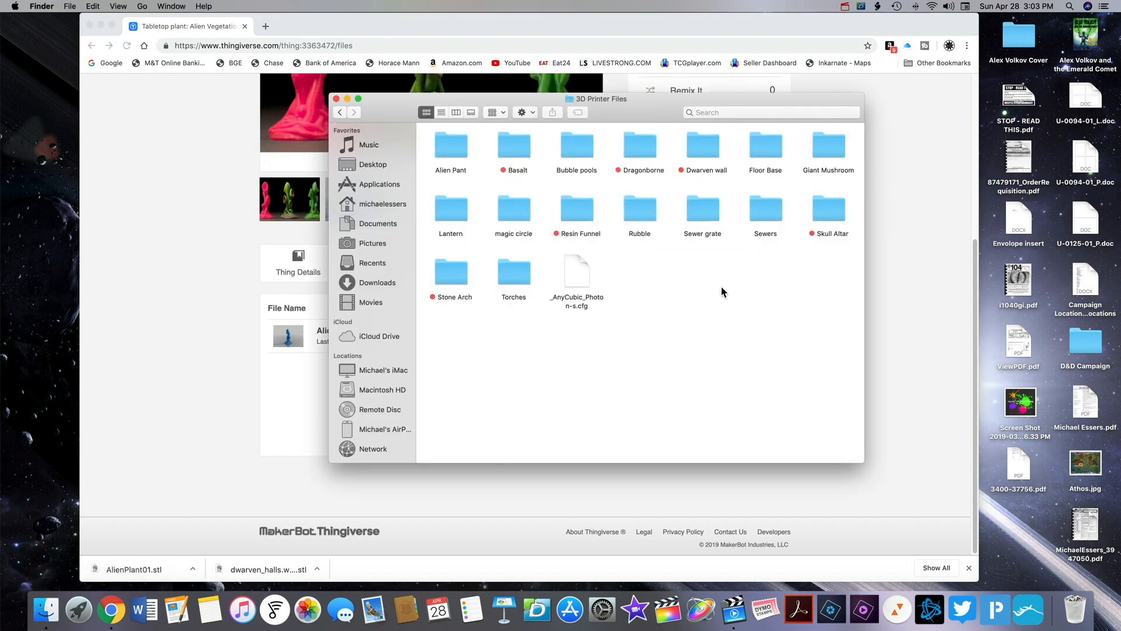
double_click(452, 148)
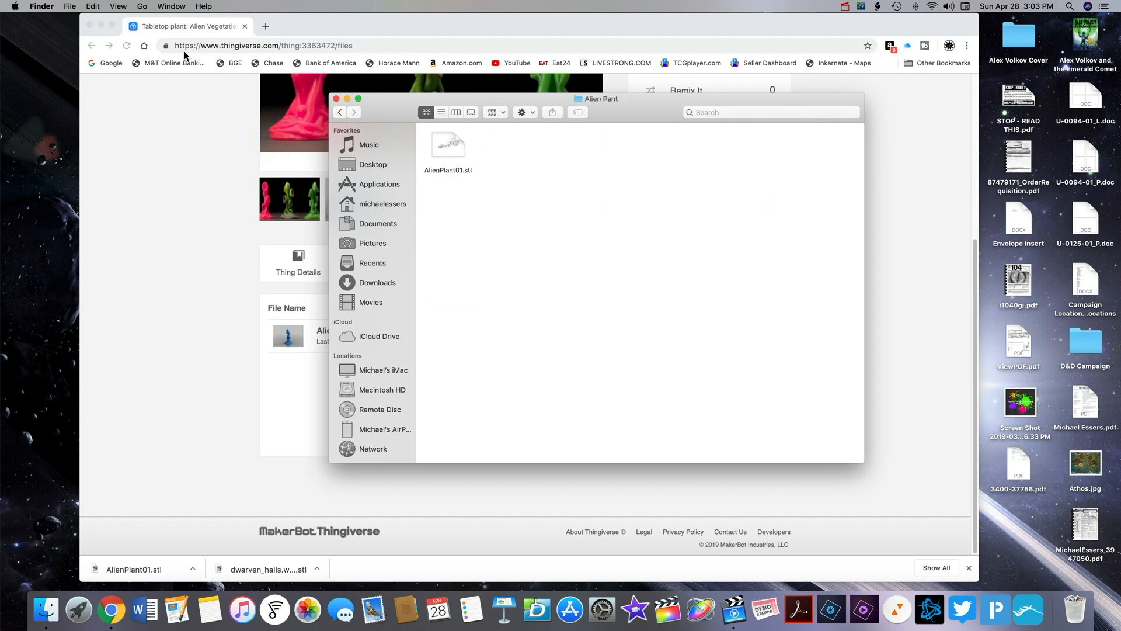
click(91, 26)
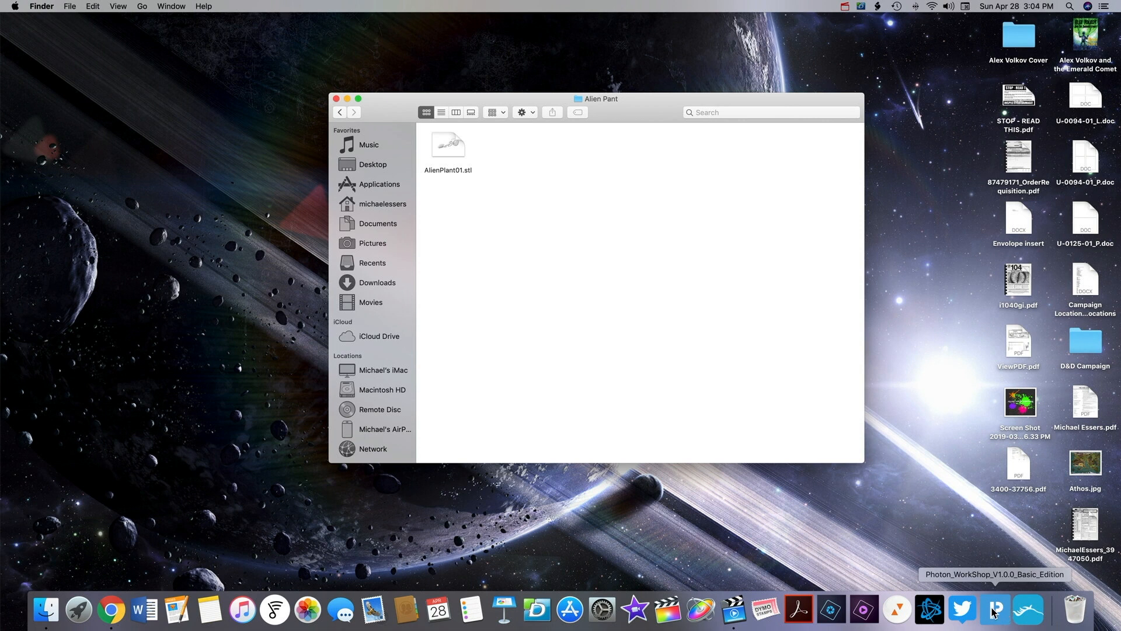
Switch to ChiTuBox and remove the loaded dynamic floor base model from the build plate
click(1021, 611)
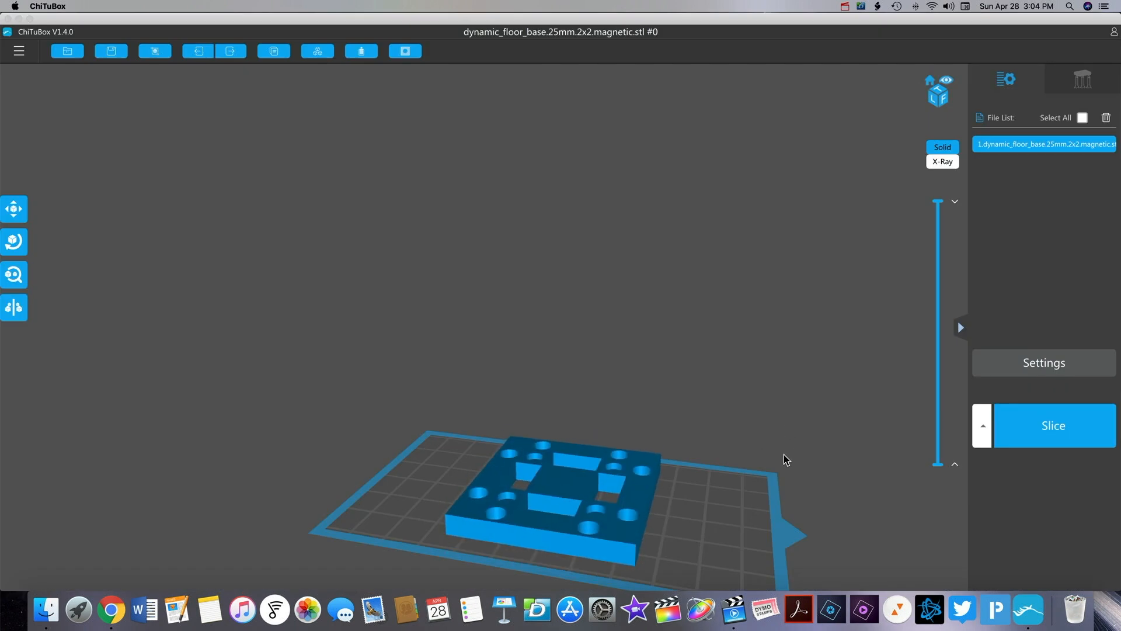
click(1106, 118)
drag(757, 401, 734, 311)
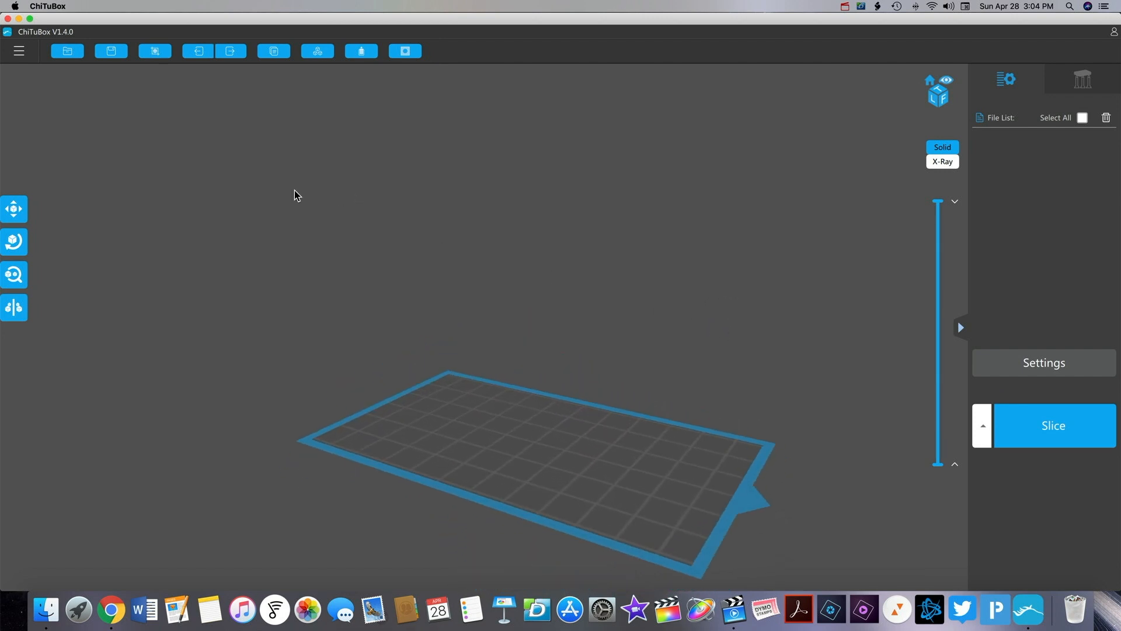
Review the machine, mirror, resin, print, infill and advanced settings of the AnyCubic Photon-s profile
click(1061, 362)
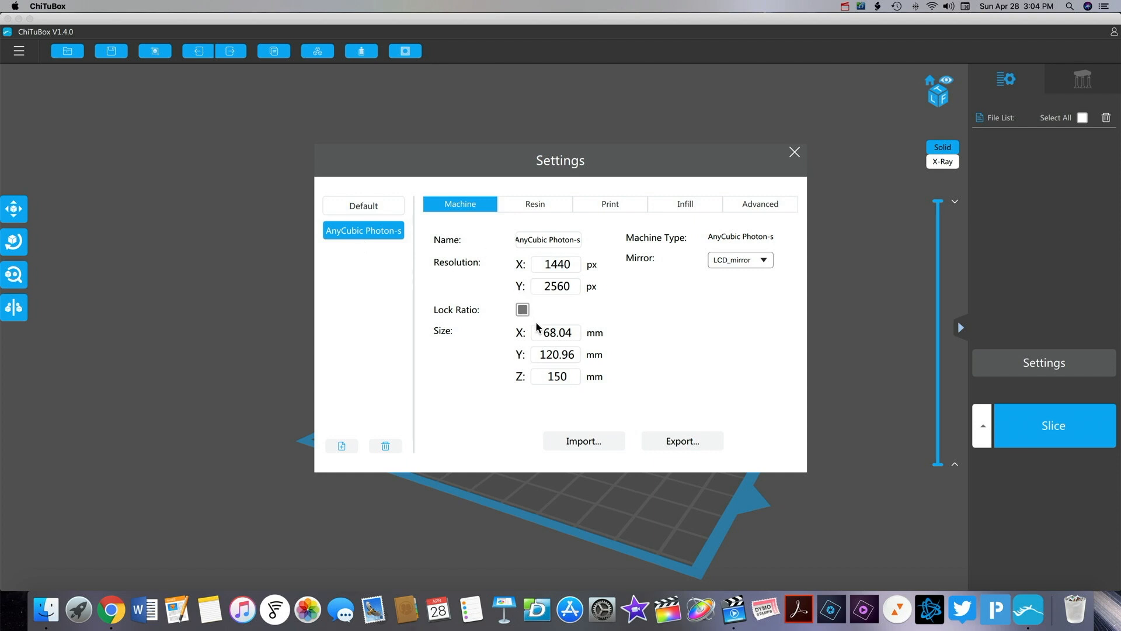
click(763, 260)
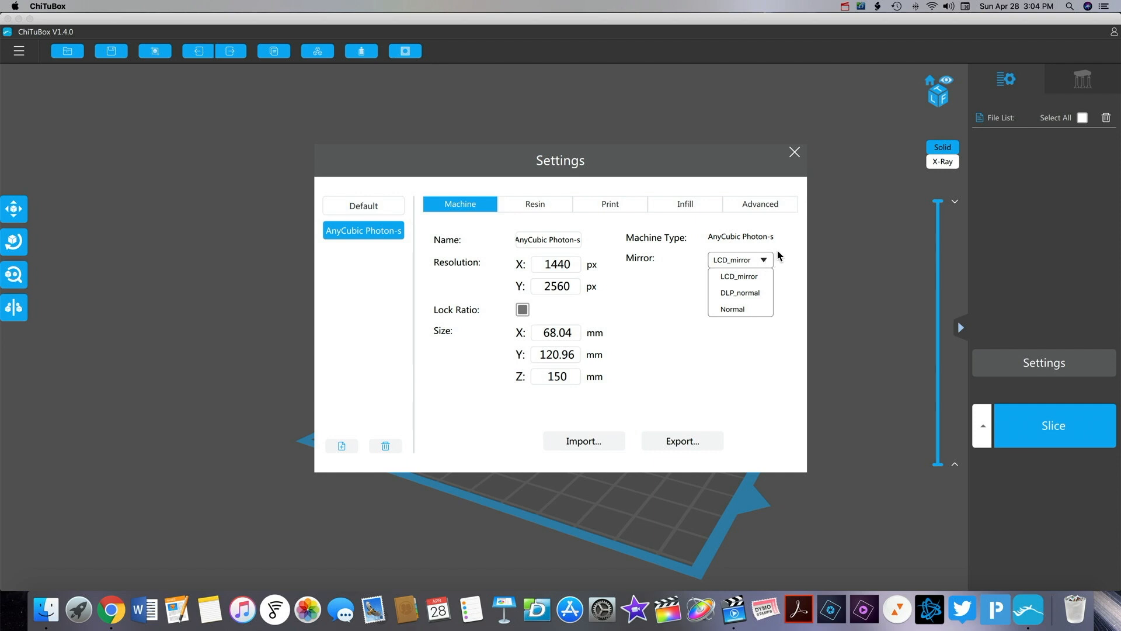
click(779, 255)
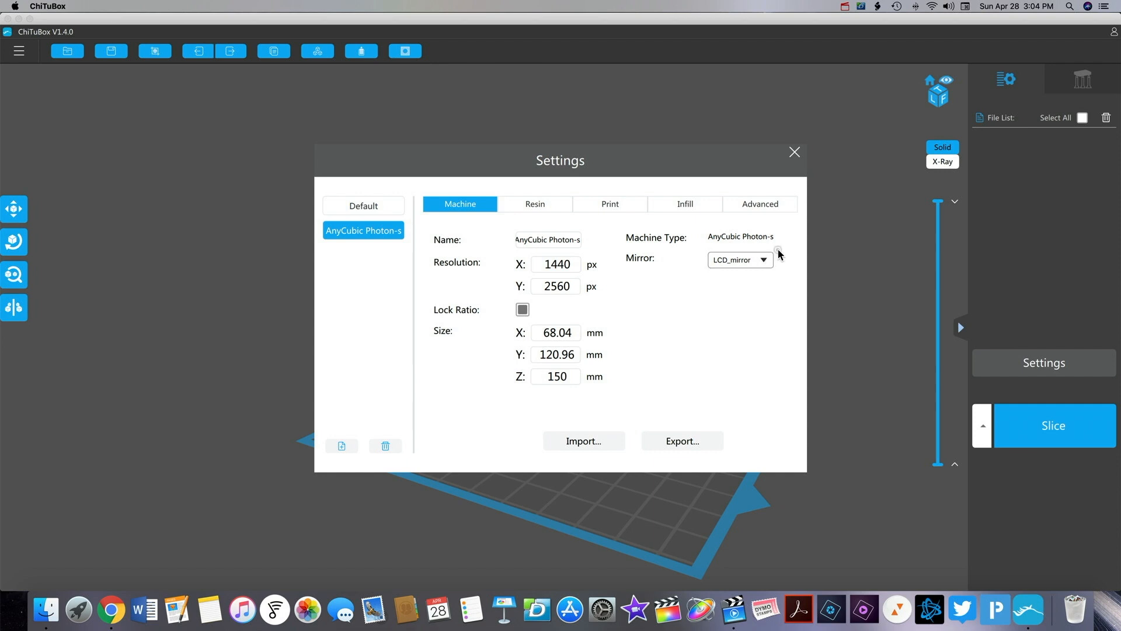
click(536, 212)
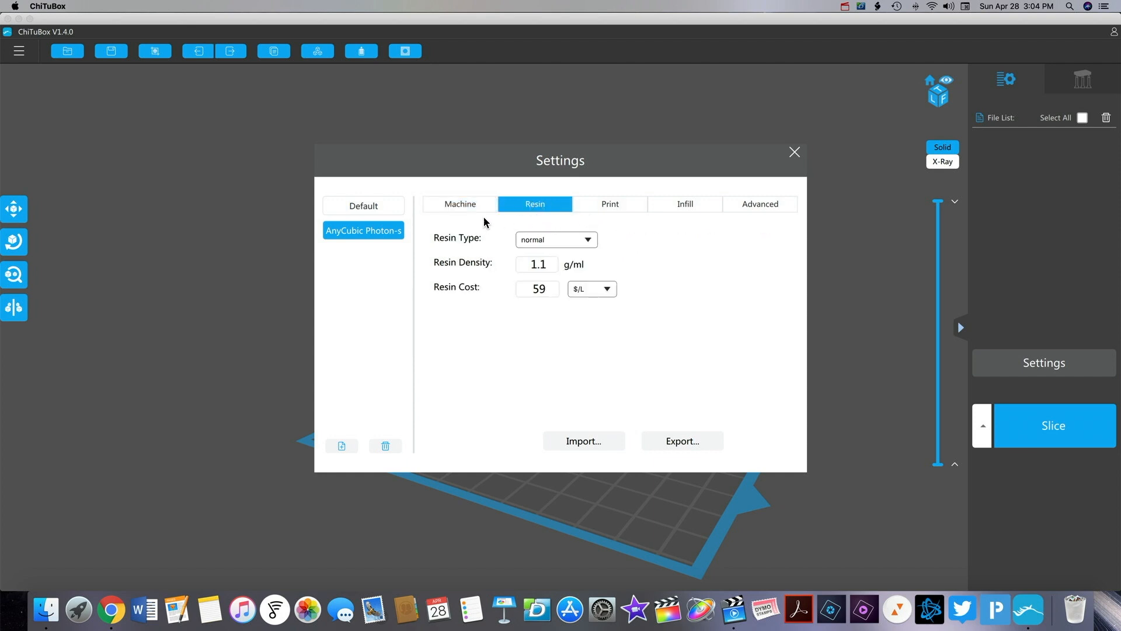
click(478, 210)
click(548, 205)
click(632, 208)
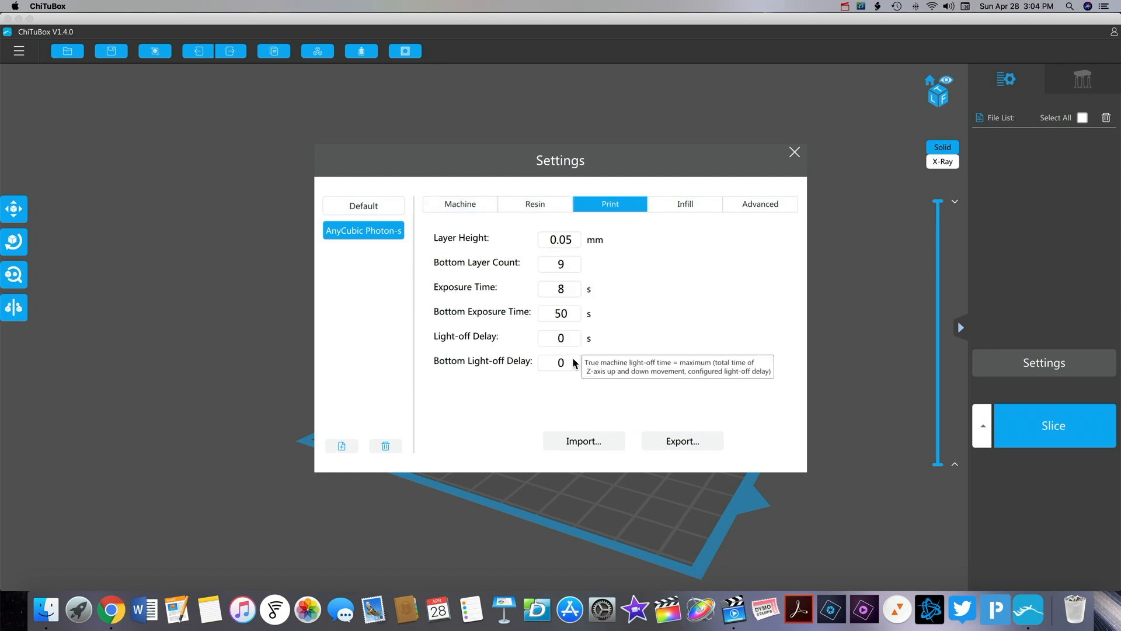
click(703, 204)
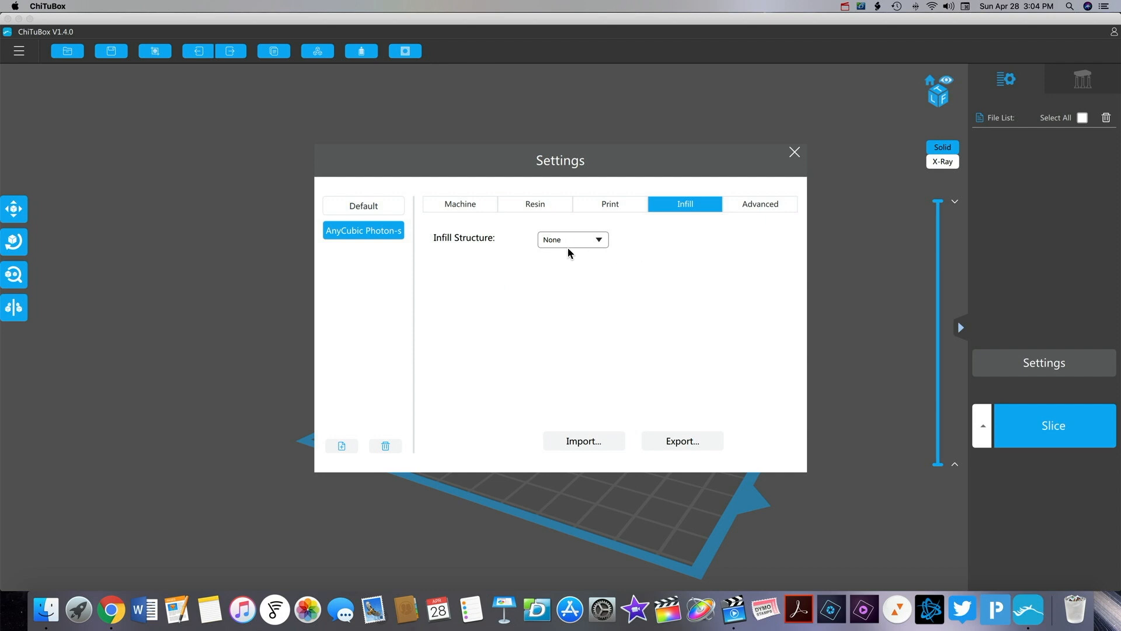
click(783, 205)
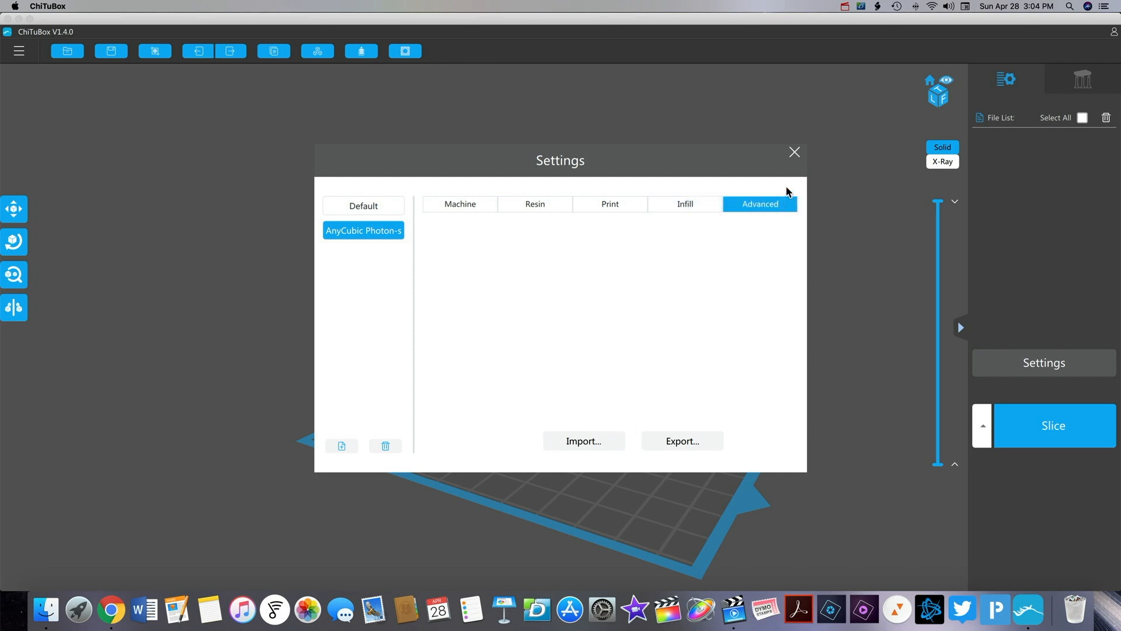
click(795, 153)
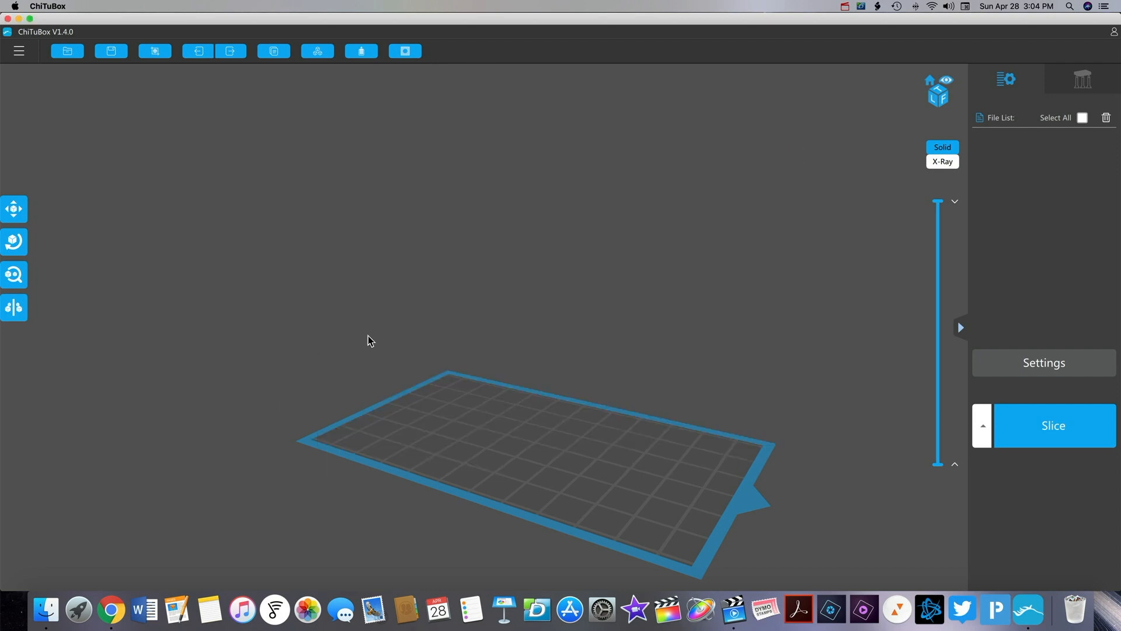
Load AlienPlant01.stl from the Alien Pant folder in 3D Printer Files onto the build plate
drag(801, 436, 766, 383)
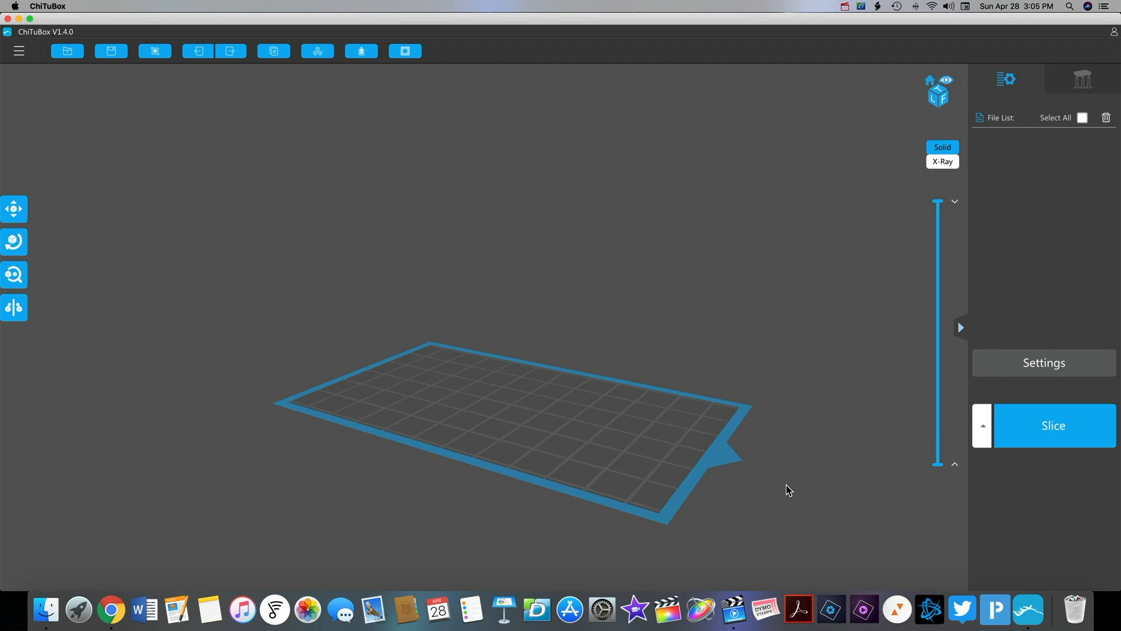
click(66, 51)
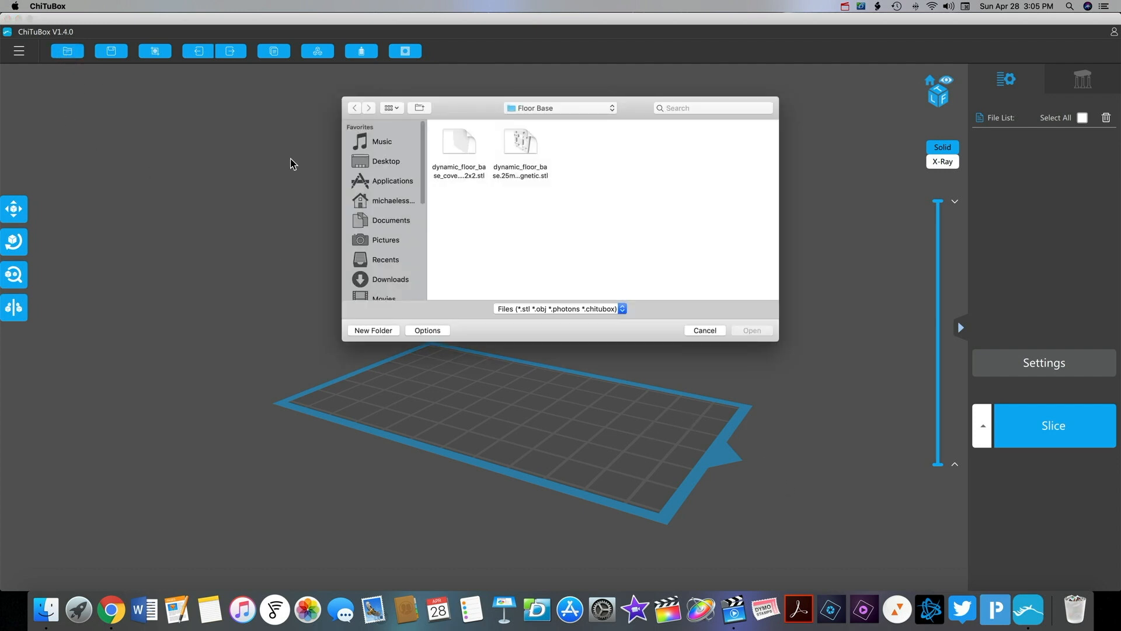
click(568, 110)
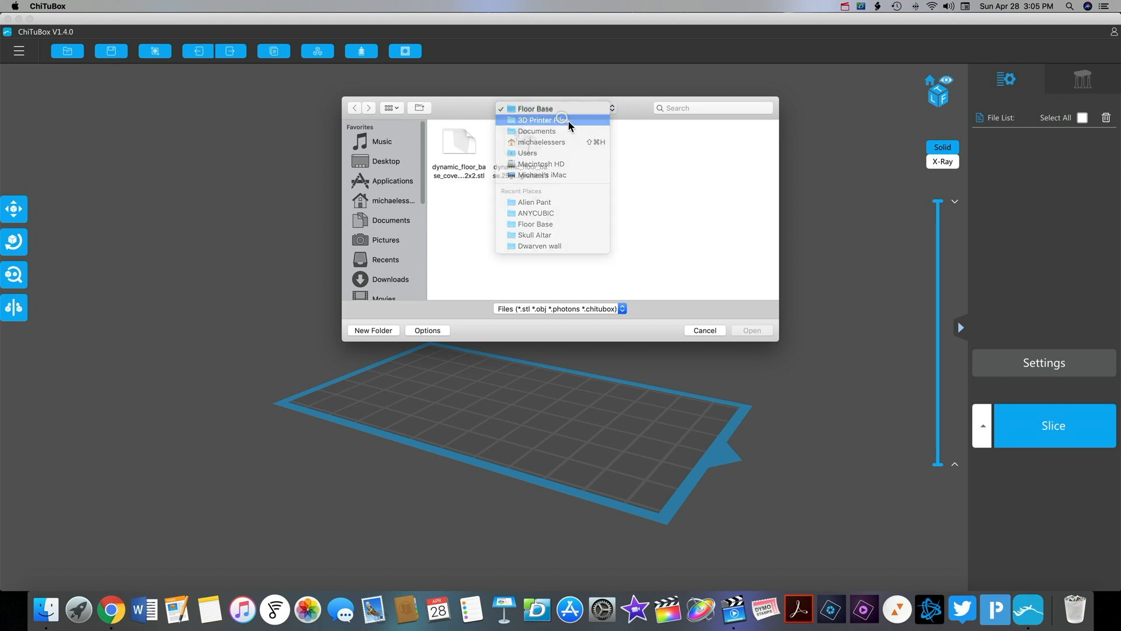
click(558, 118)
double_click(462, 147)
click(462, 143)
double_click(463, 140)
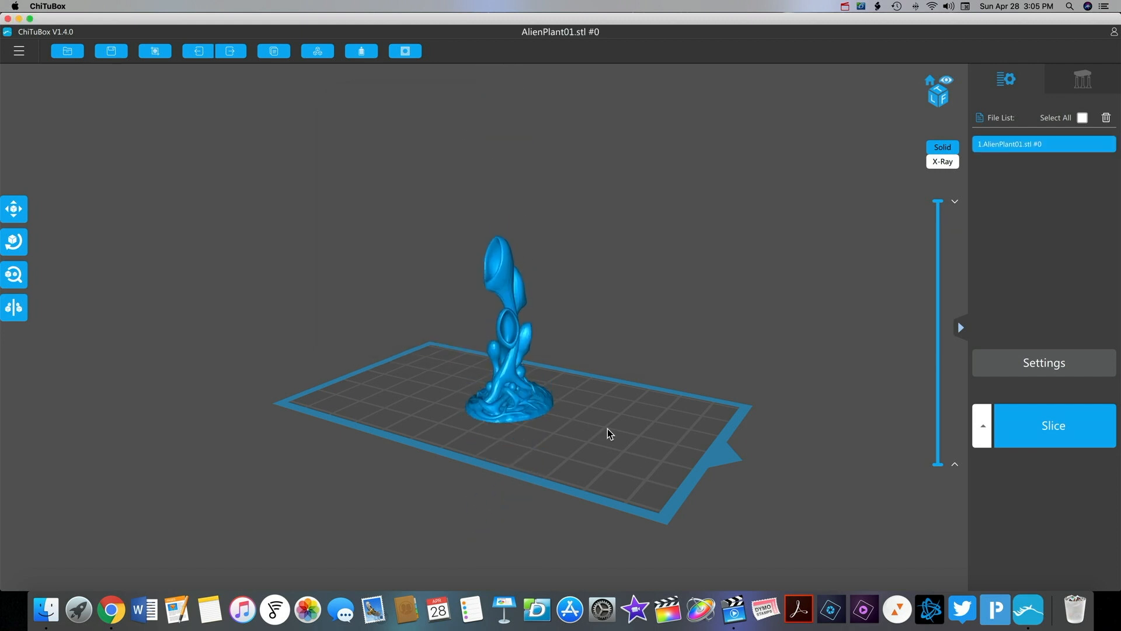
Move the plant model from the centre of the build plate towards the end opposite the plate's arrow marker
mouse_move(821, 433)
mouse_down()
mouse_move(727, 462)
mouse_move(634, 452)
mouse_move(573, 431)
mouse_move(570, 415)
mouse_move(791, 424)
mouse_move(814, 480)
mouse_move(793, 438)
mouse_move(826, 431)
mouse_up()
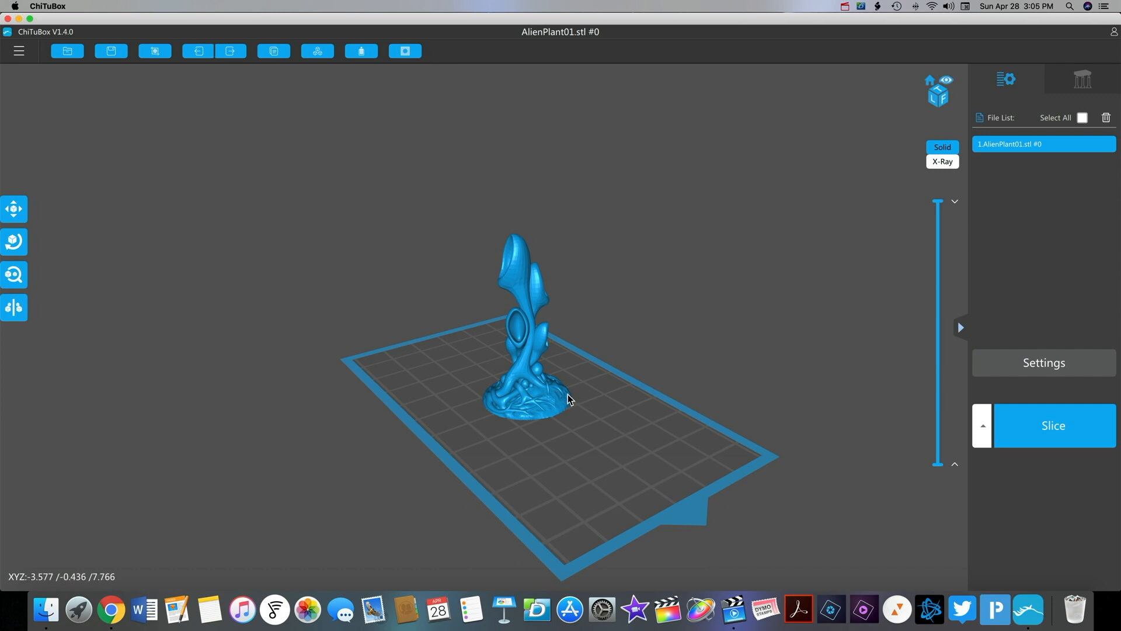
drag(821, 511, 897, 496)
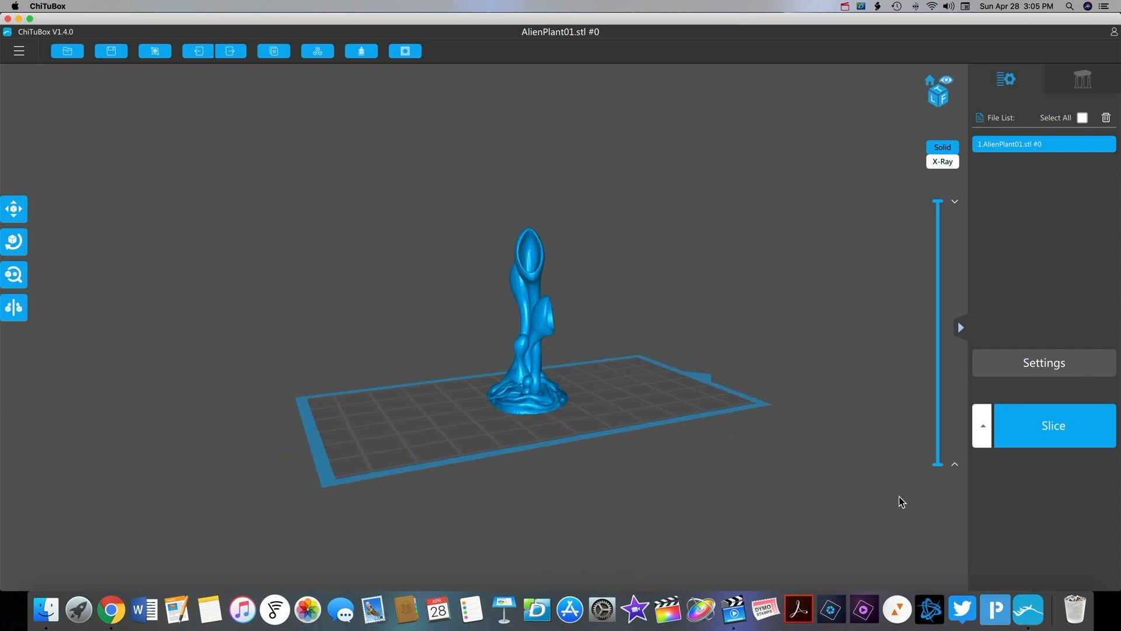
drag(539, 397, 408, 409)
drag(805, 438, 758, 404)
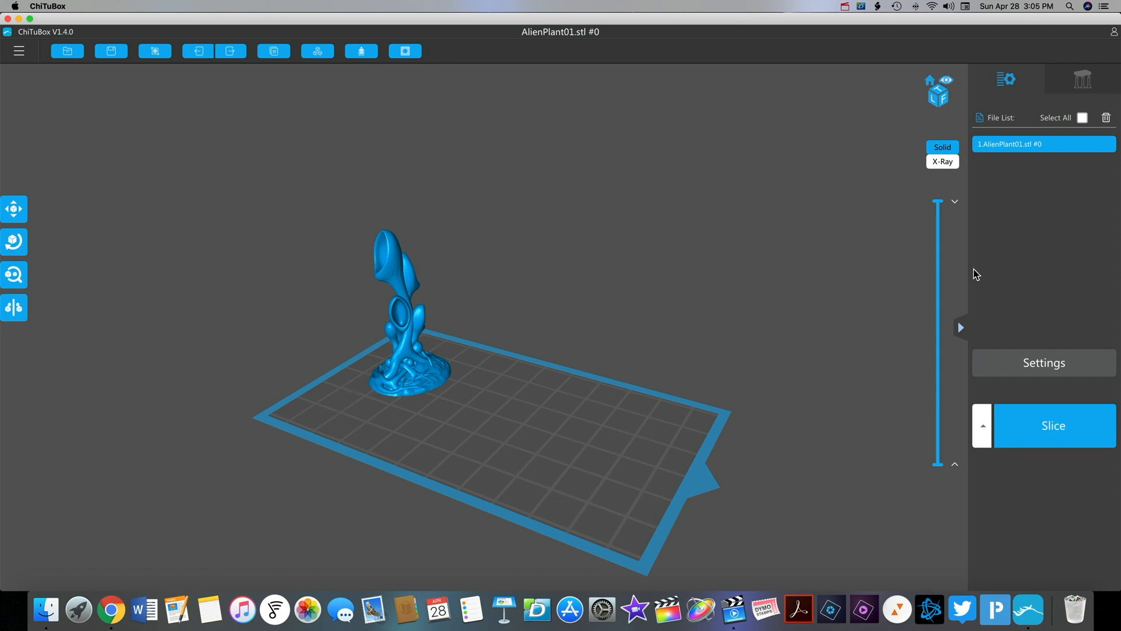
Generate automatic heavy supports for all areas of the plant model and inspect them from underneath
click(1107, 81)
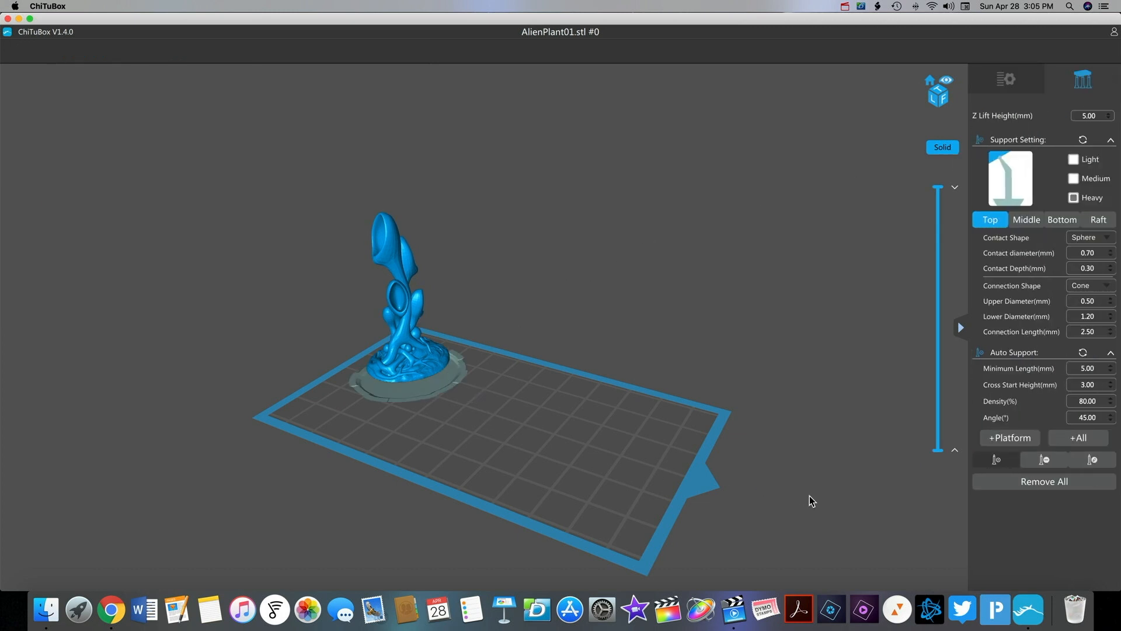
drag(812, 495, 948, 458)
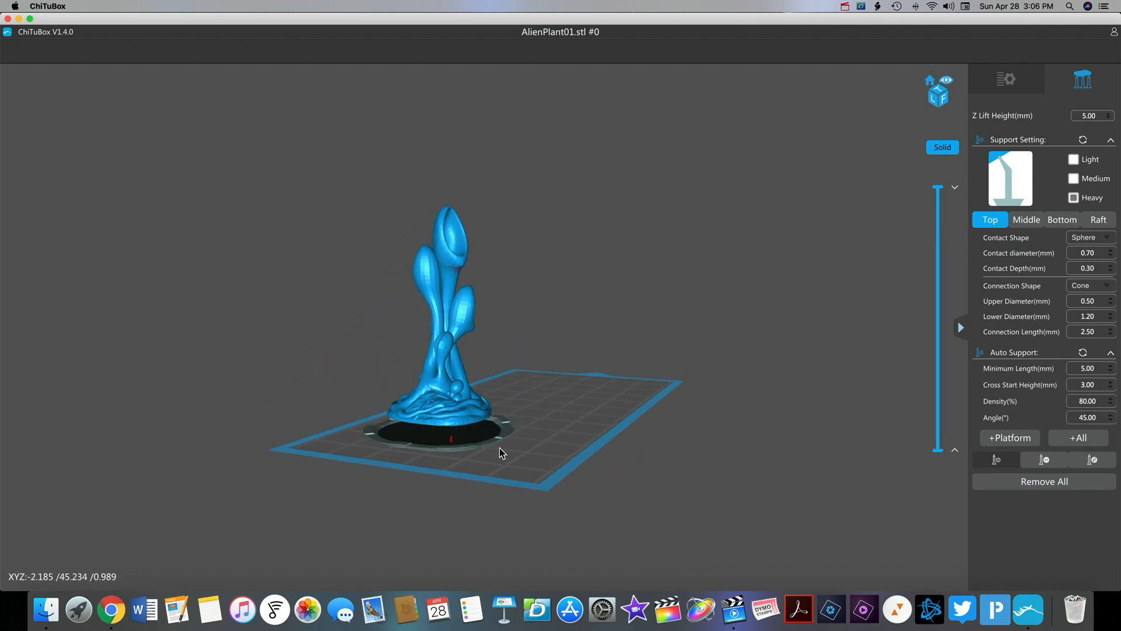
drag(856, 412, 829, 401)
drag(820, 407, 818, 418)
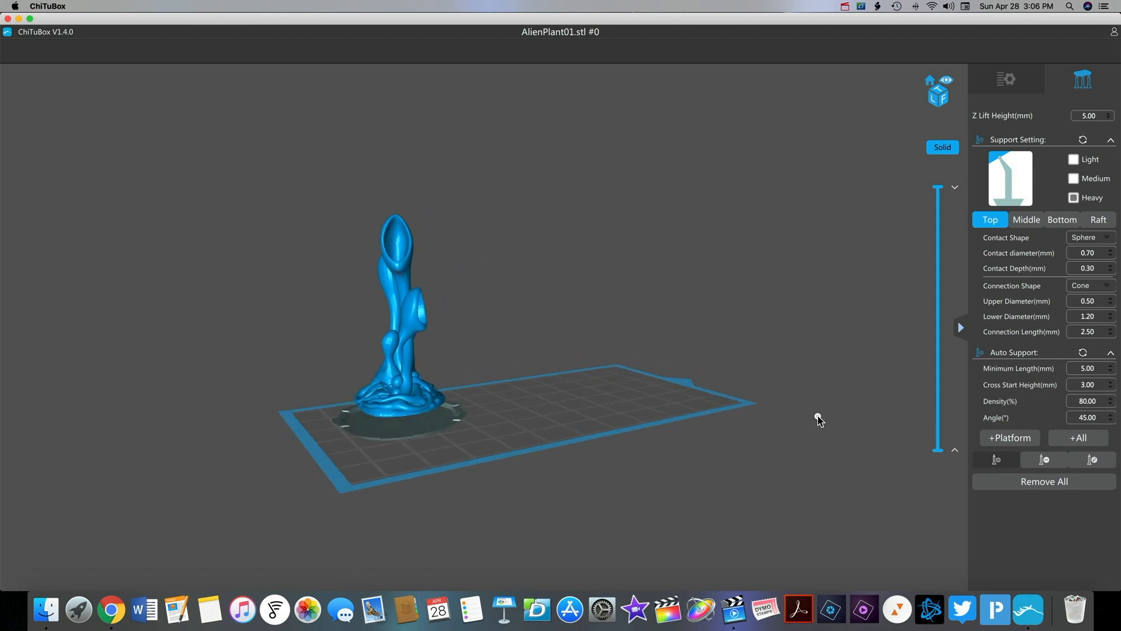
click(1090, 441)
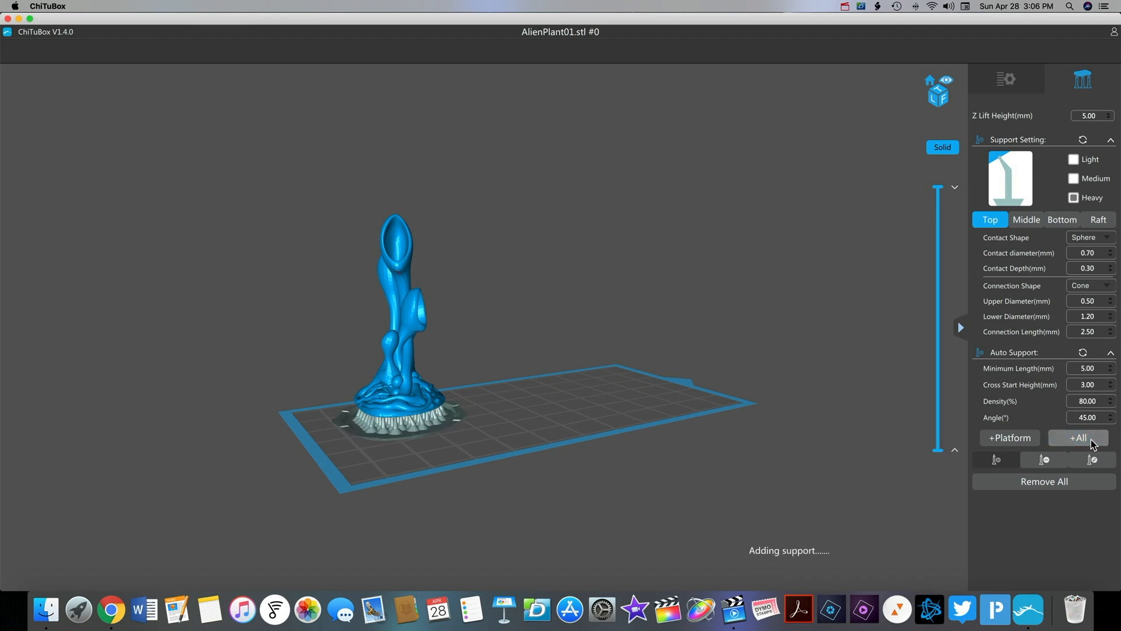
drag(703, 470, 795, 548)
scroll(488, 453, up, 5)
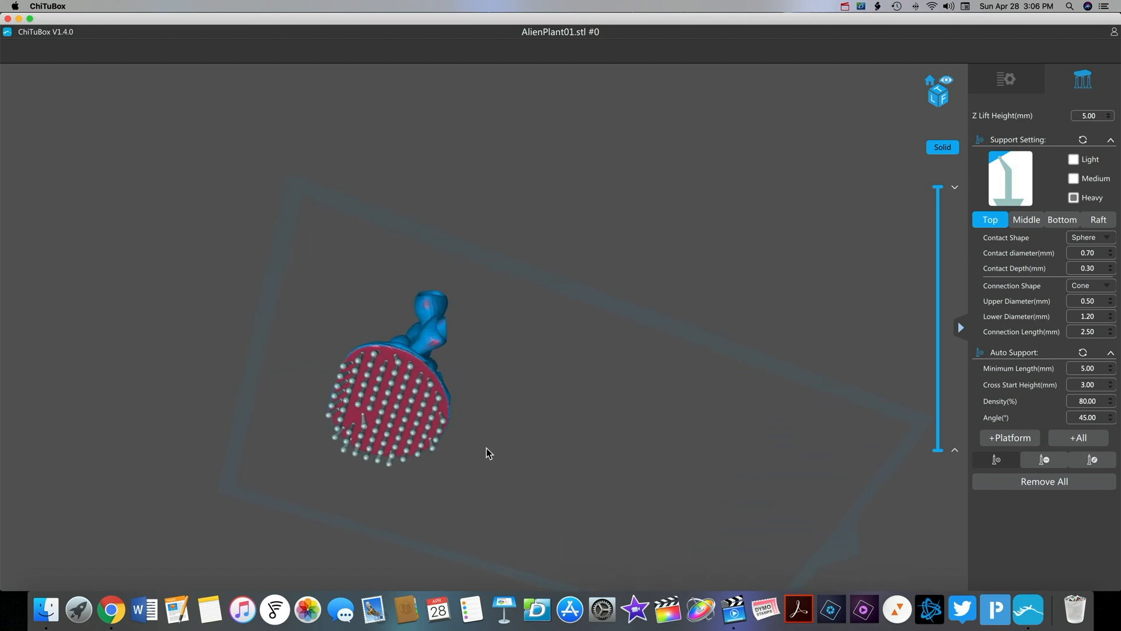
Add heavy supports to the underside of the plant's tallest pod and check their placement from below
drag(486, 447, 810, 520)
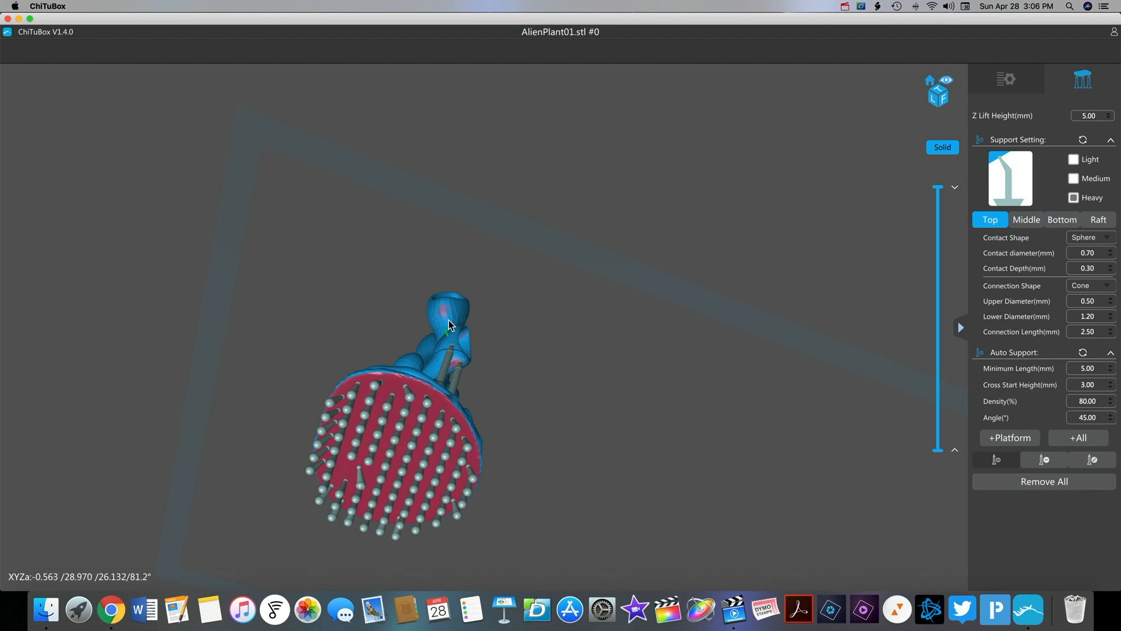
click(459, 307)
click(429, 307)
right_drag(541, 418, 467, 428)
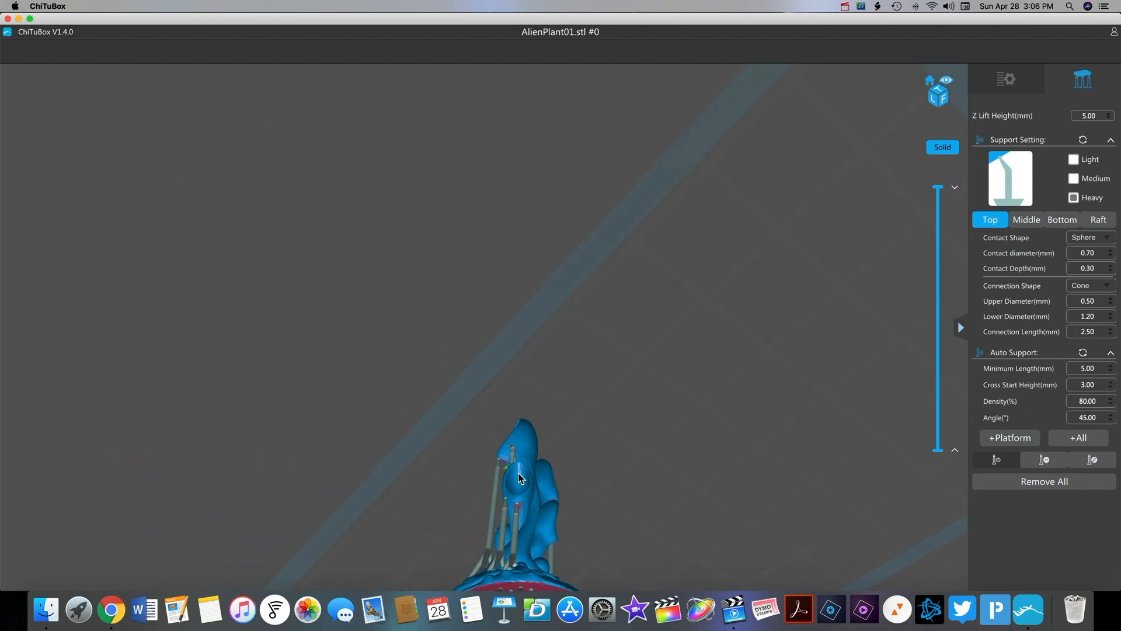
right_drag(610, 483, 707, 502)
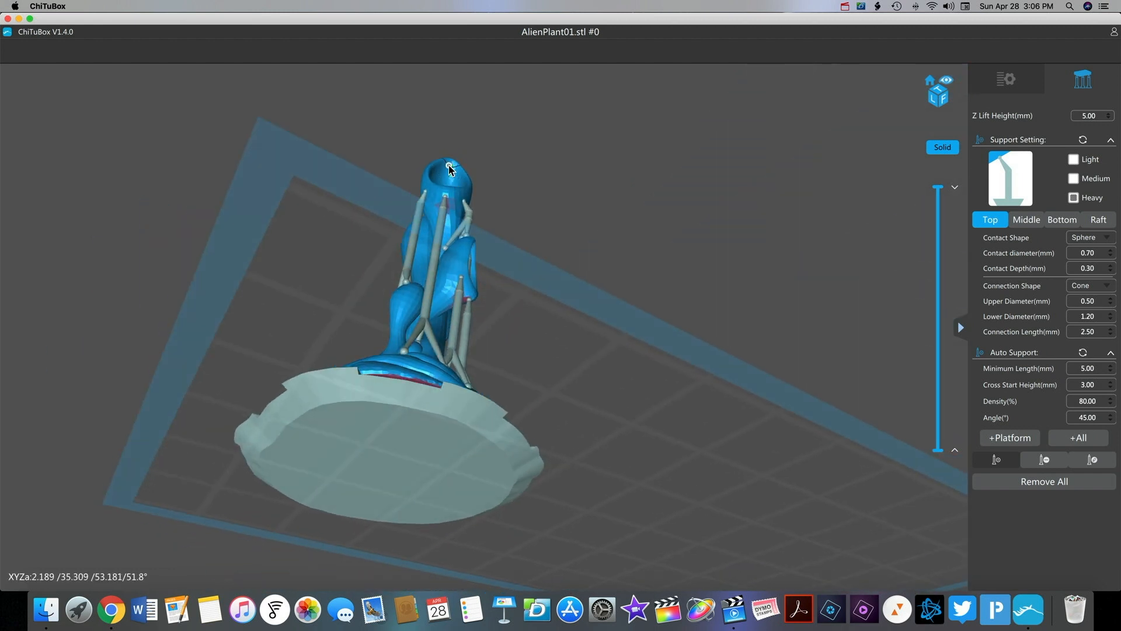
Add heavy supports around the openings of the small lower pod and the second-tallest pod
right_drag(586, 257, 440, 266)
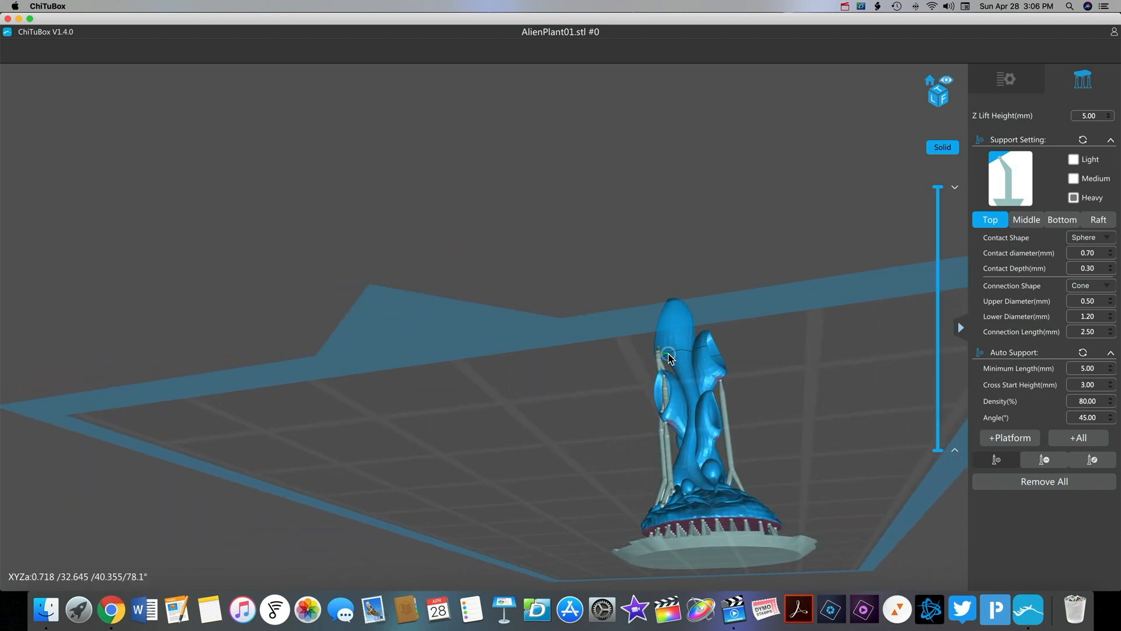
right_drag(714, 355, 727, 460)
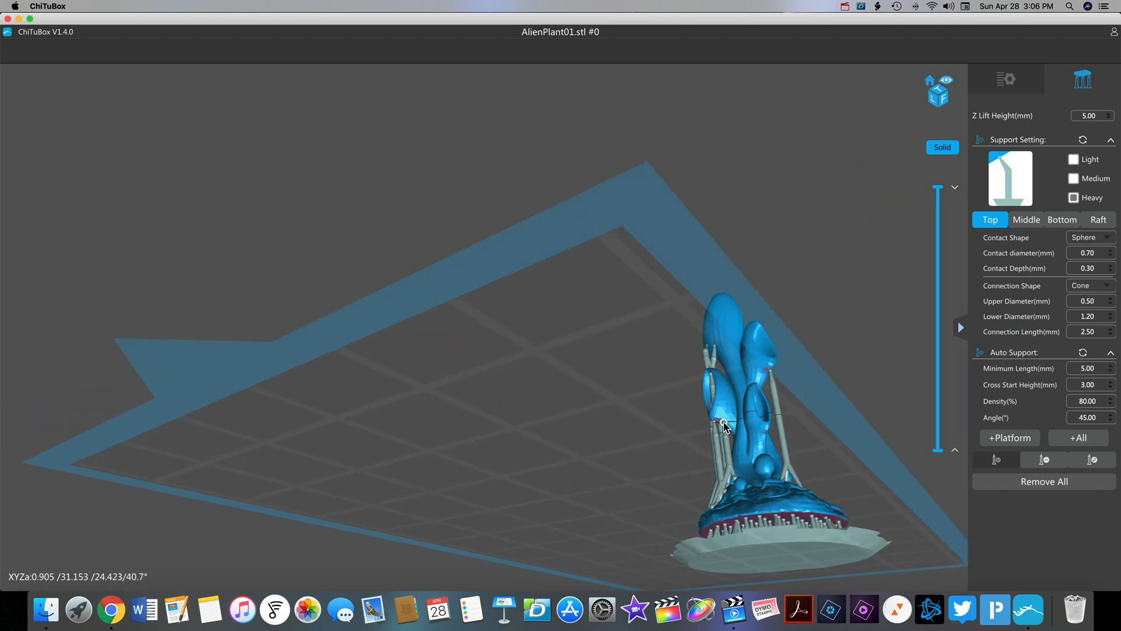
click(757, 393)
right_drag(891, 418, 846, 423)
click(856, 379)
right_drag(958, 425, 885, 250)
click(875, 258)
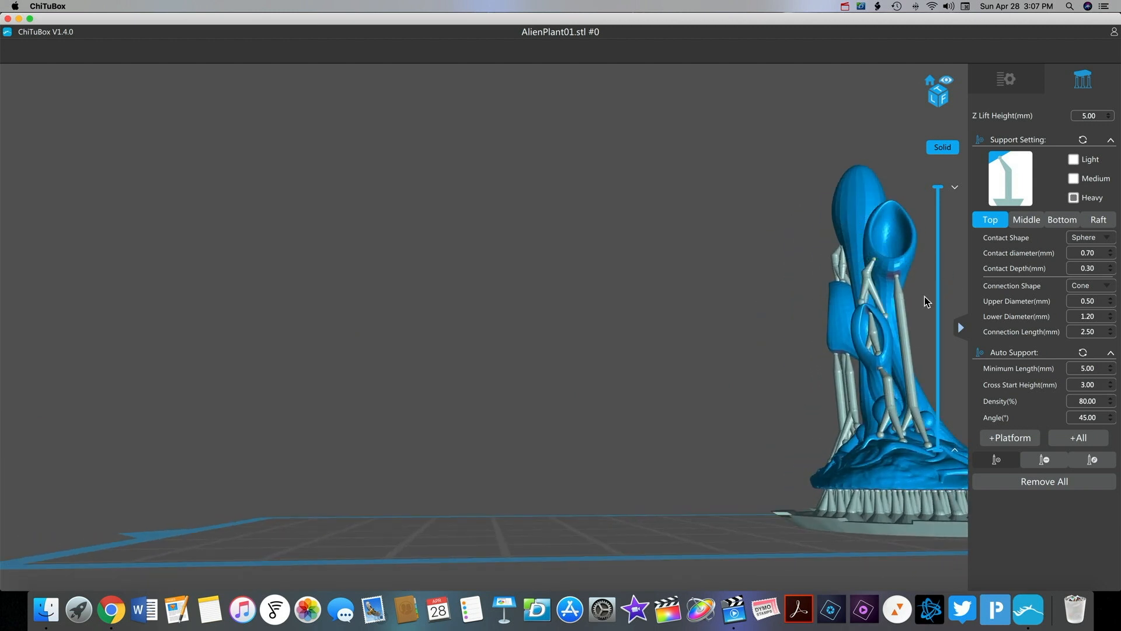
Add heavy supports where the side pod meets its stem and around the small sphere just above the base
right_drag(825, 445, 735, 443)
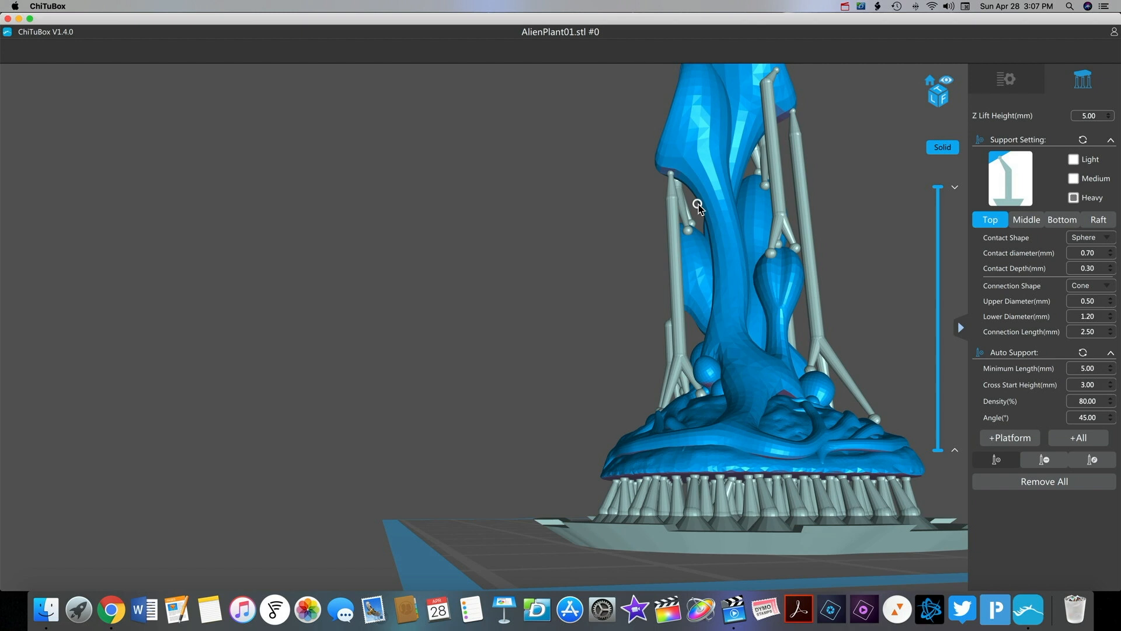
click(706, 213)
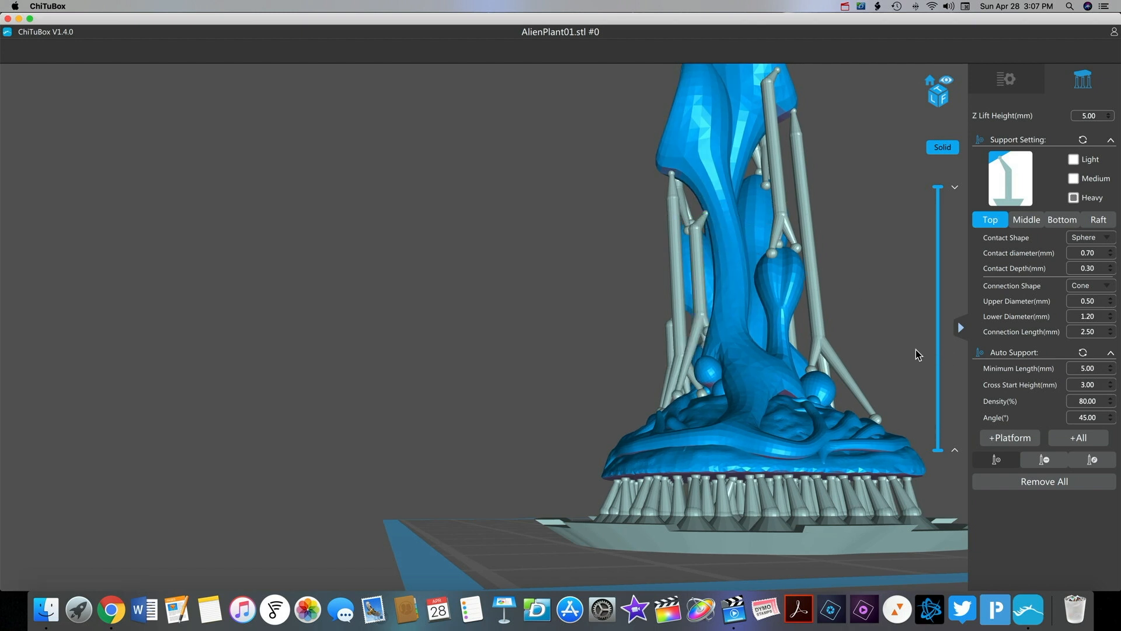
right_drag(804, 435, 918, 401)
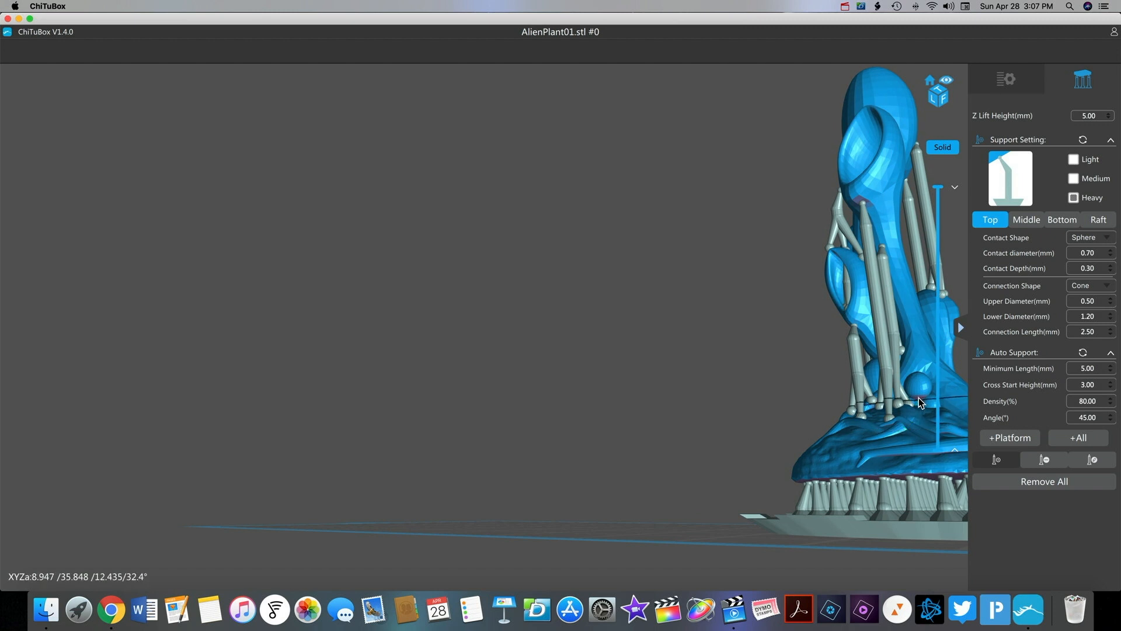
click(920, 398)
right_drag(872, 442, 800, 413)
click(359, 371)
right_drag(627, 378, 567, 379)
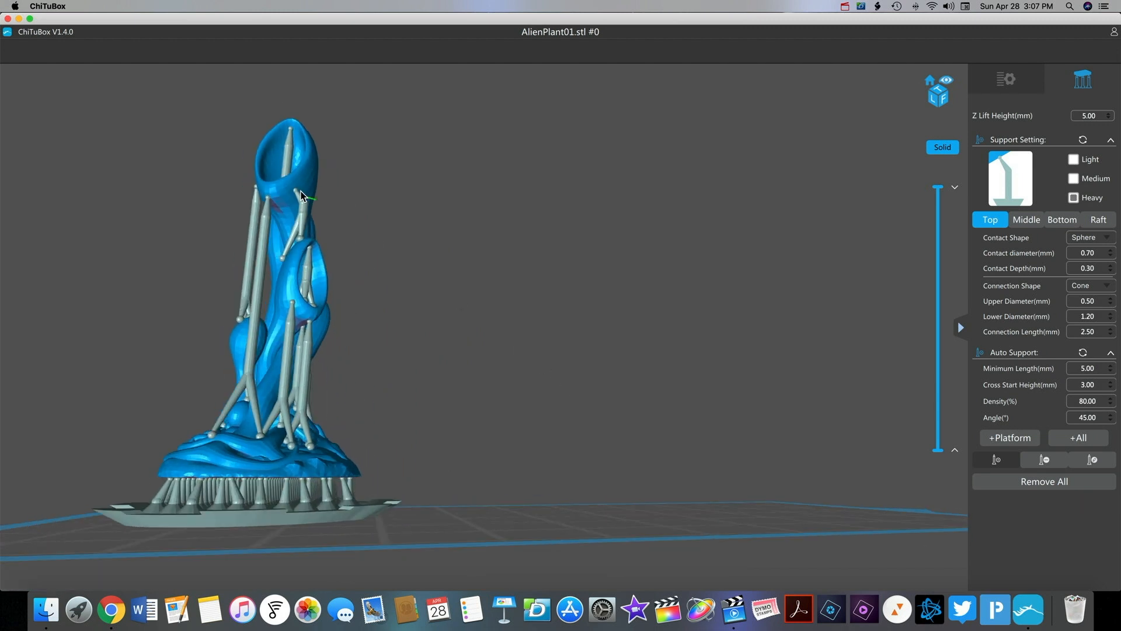
Try short supports on the inner wall of the tallest pod's opening, deleting each one
click(271, 166)
click(273, 160)
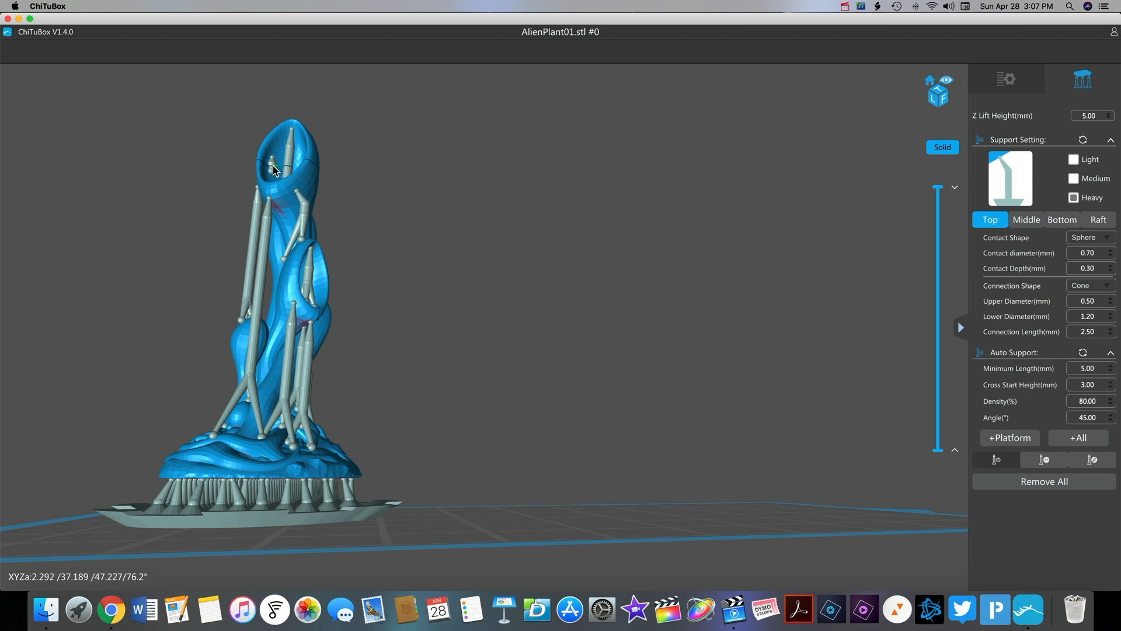
click(1045, 460)
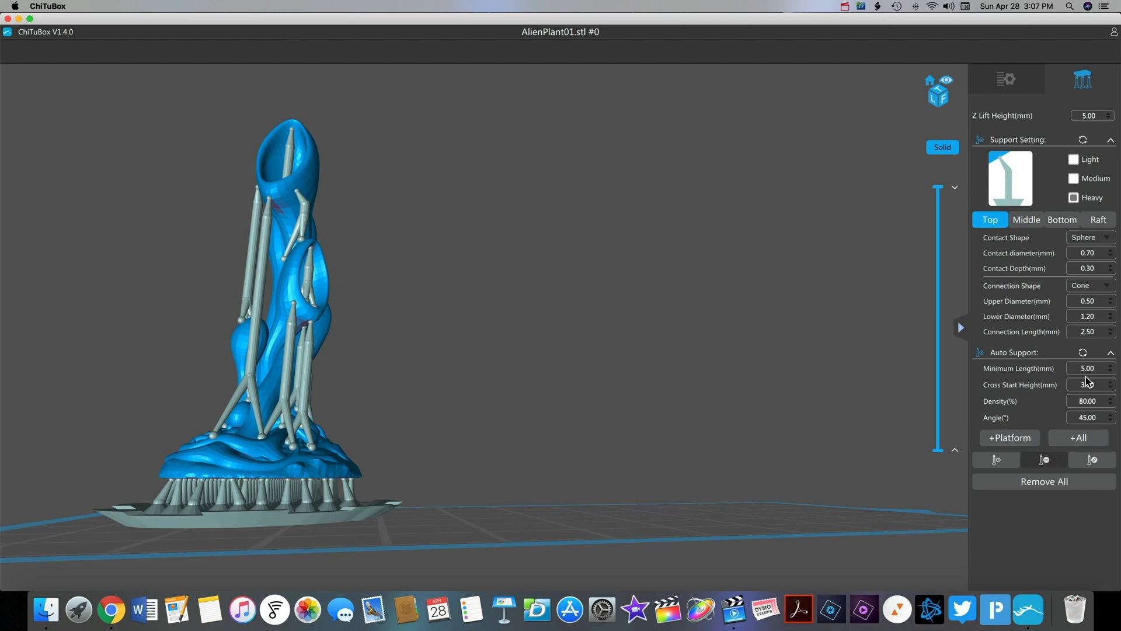
click(997, 460)
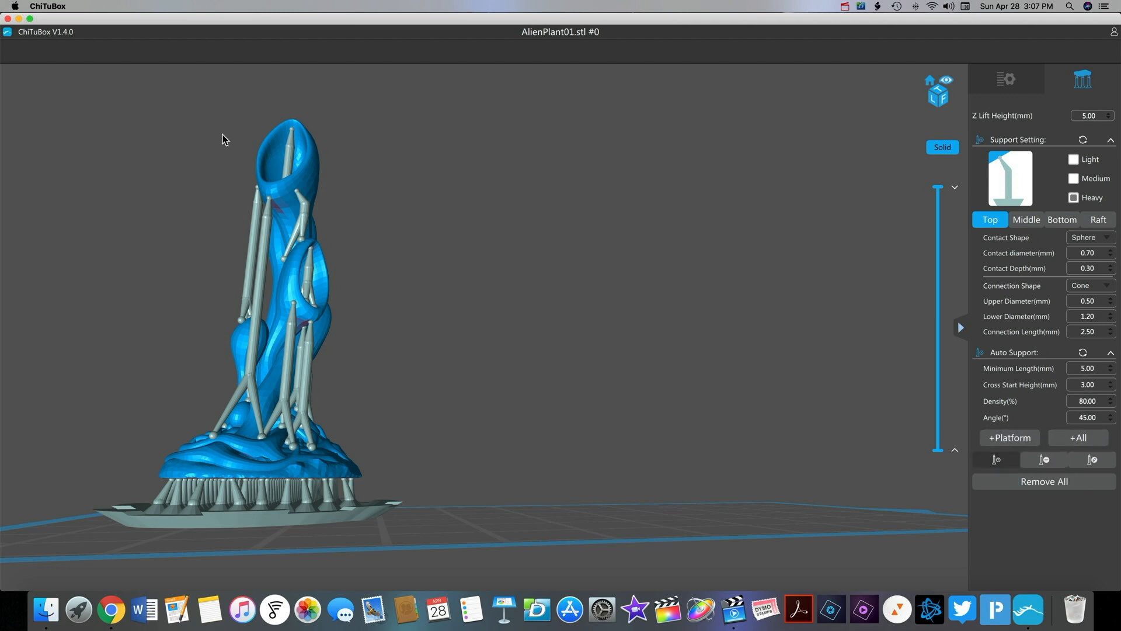
click(280, 152)
right_drag(451, 253, 489, 275)
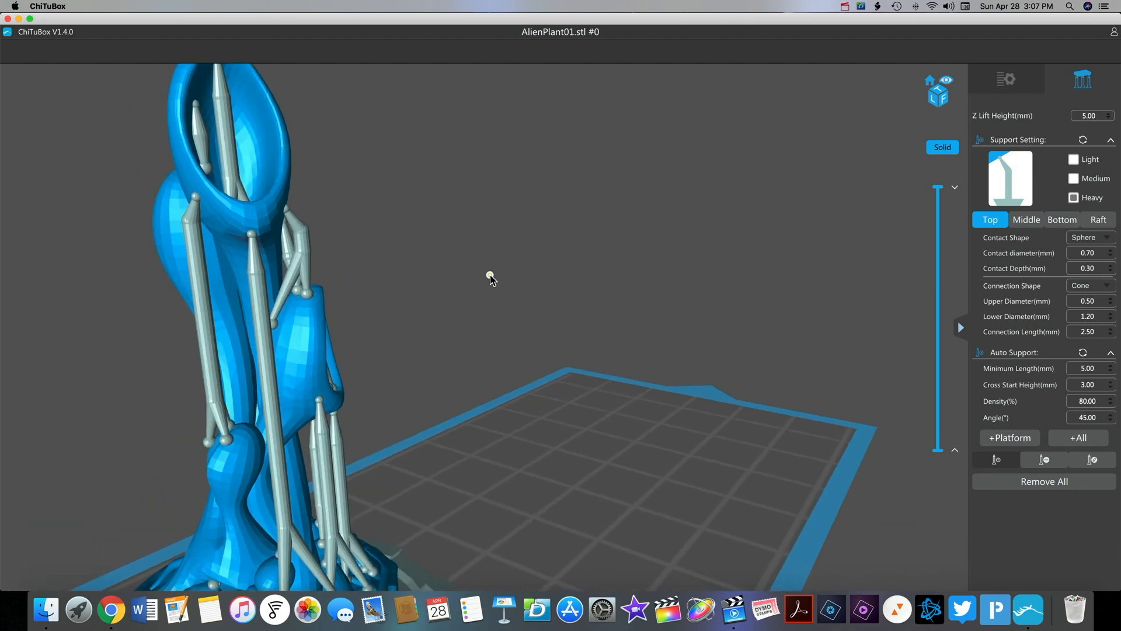
click(1061, 466)
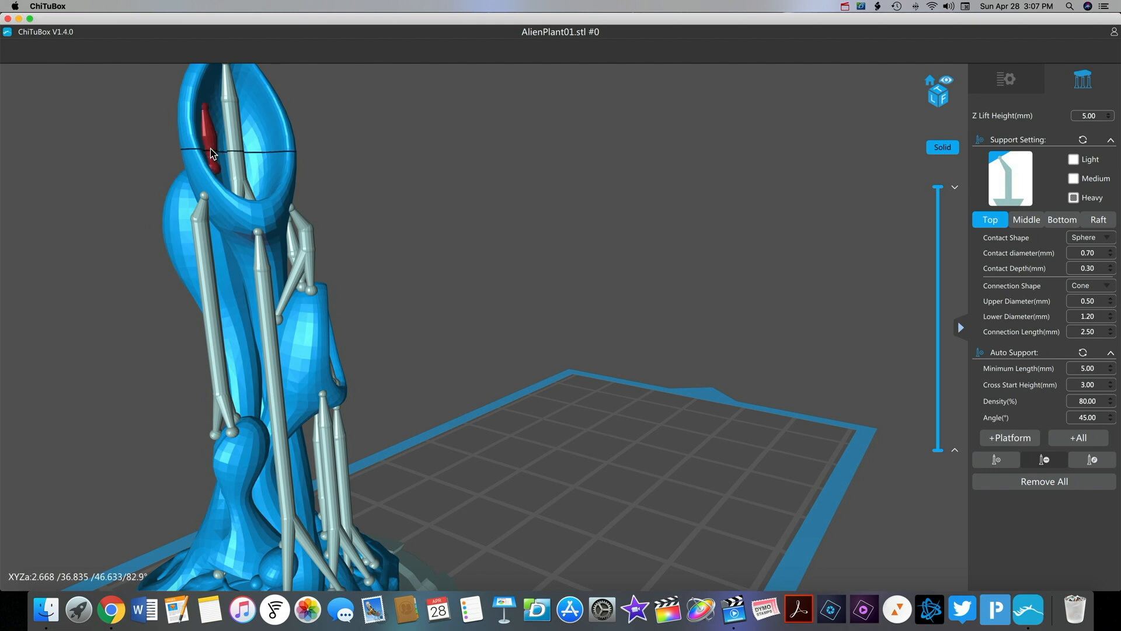
click(1042, 465)
Add two heavy supports to the upper inner wall of the second-tallest pod's opening
right_drag(612, 349, 762, 361)
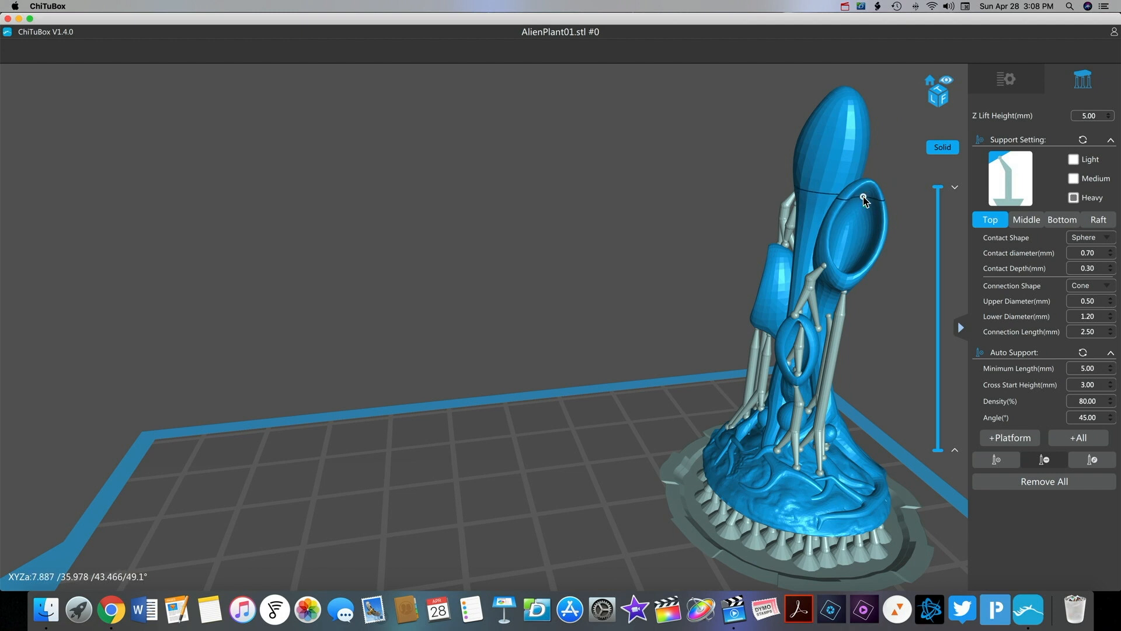
mouse_move(871, 209)
right_down()
mouse_move(863, 175)
mouse_move(780, 204)
right_up()
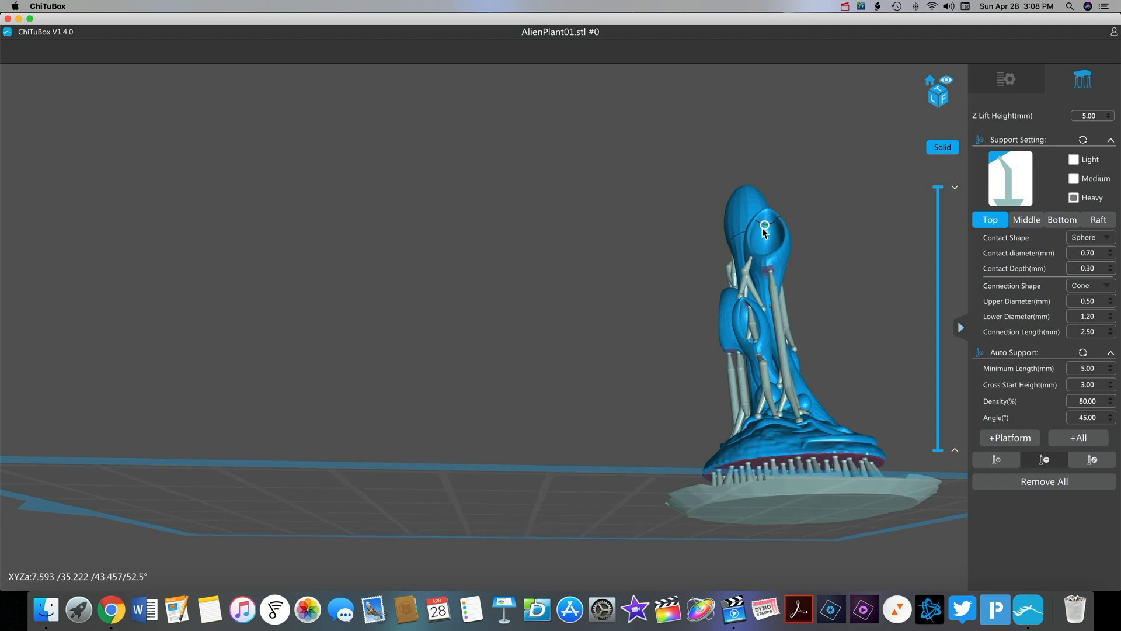
click(996, 461)
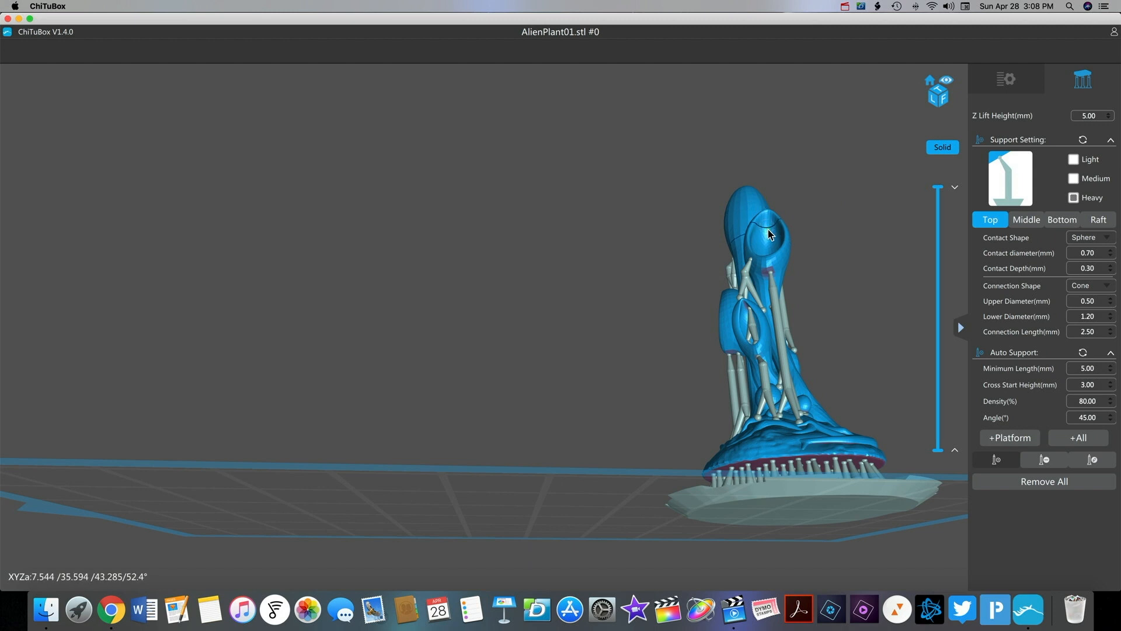
right_drag(768, 229, 752, 236)
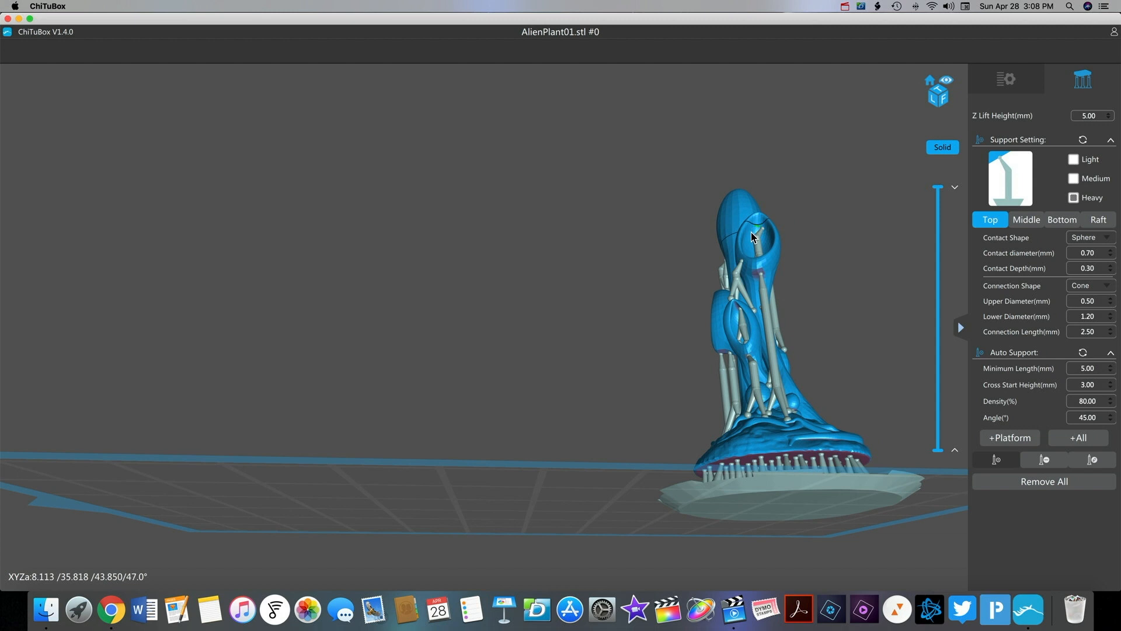
click(750, 231)
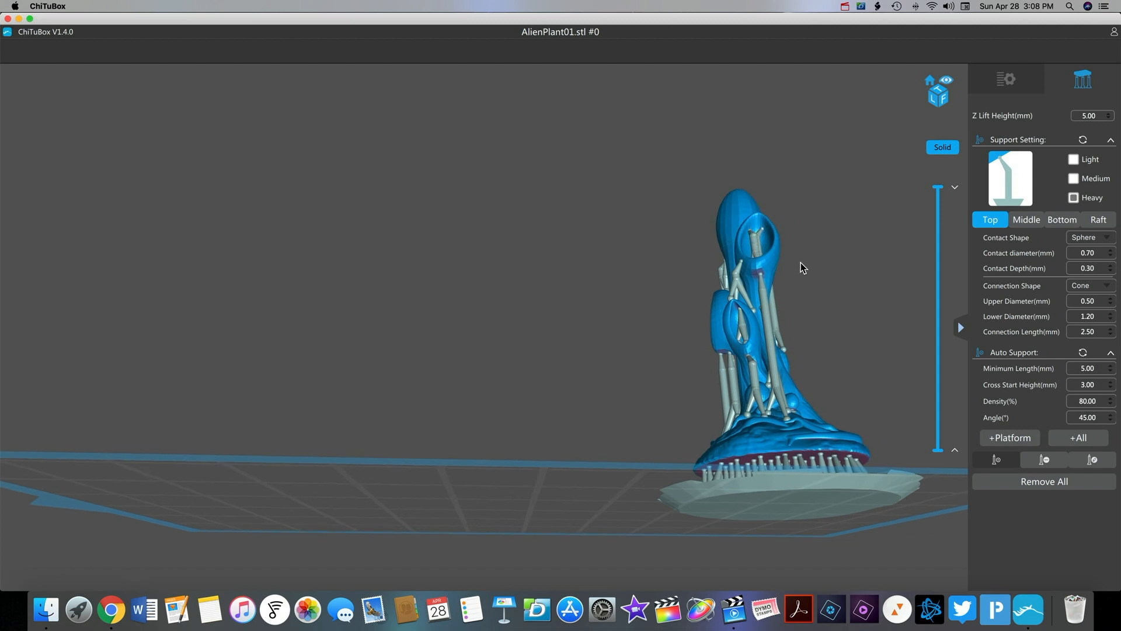
Add another heavy support beneath the tallest pod, between its two existing outer supports
right_drag(822, 272, 717, 347)
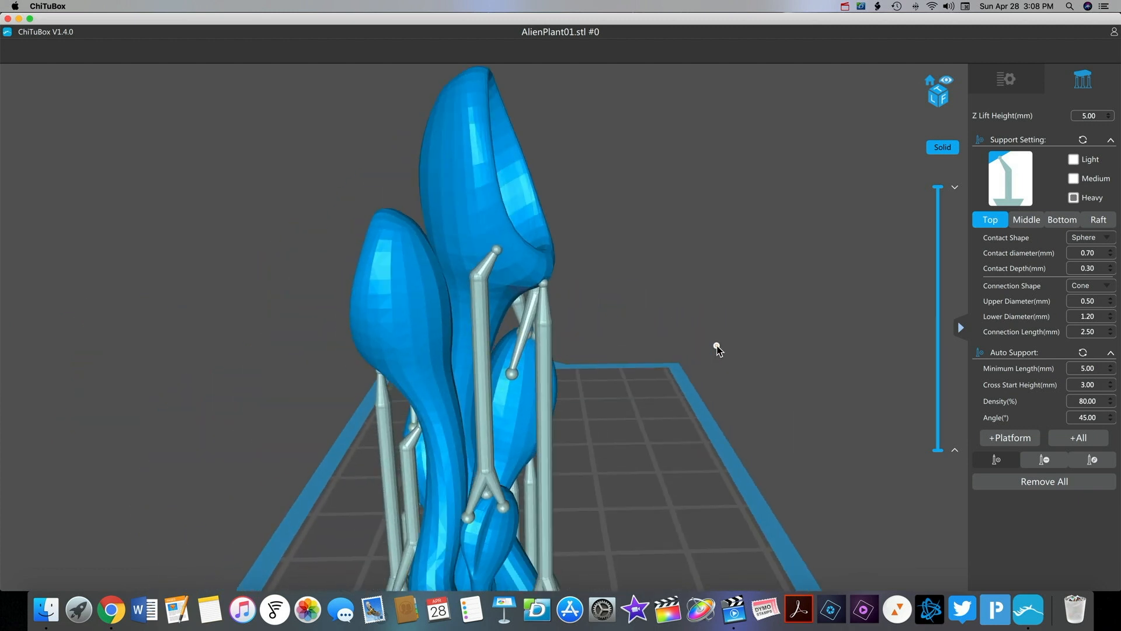
click(513, 284)
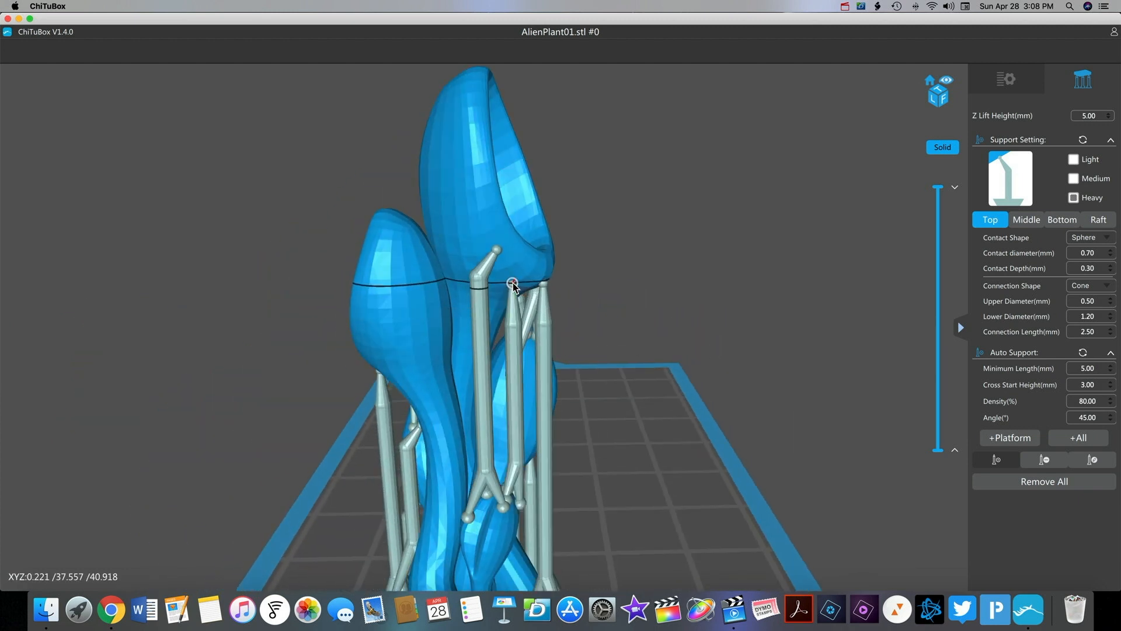
right_drag(713, 368, 504, 371)
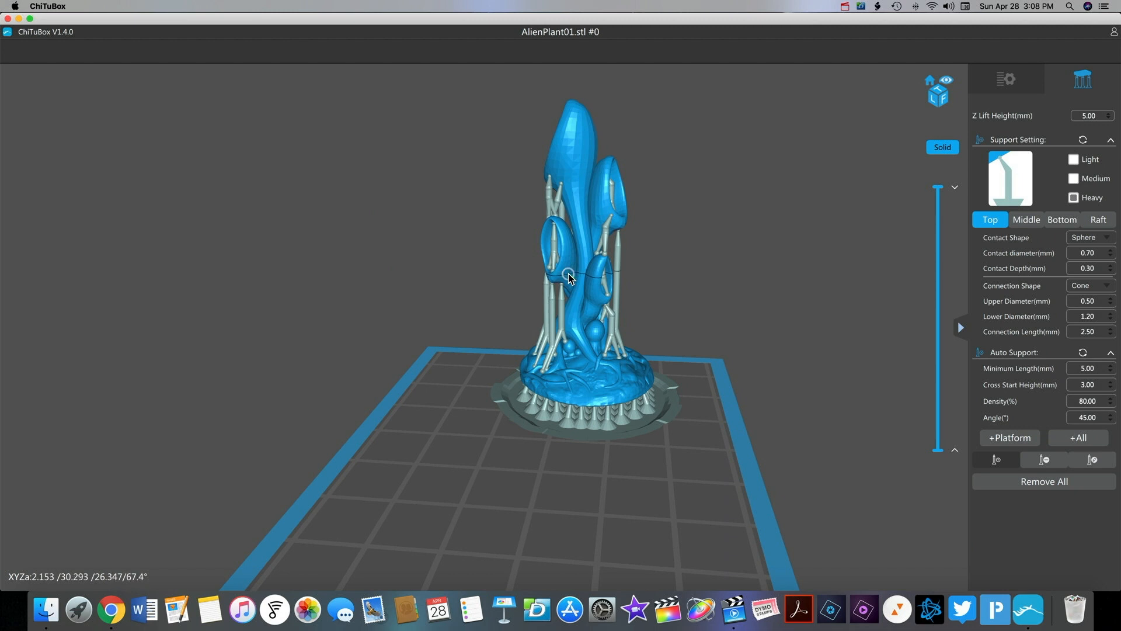
Try one more short support beside the long one inside the tallest pod's opening, and delete it
right_drag(565, 278, 783, 321)
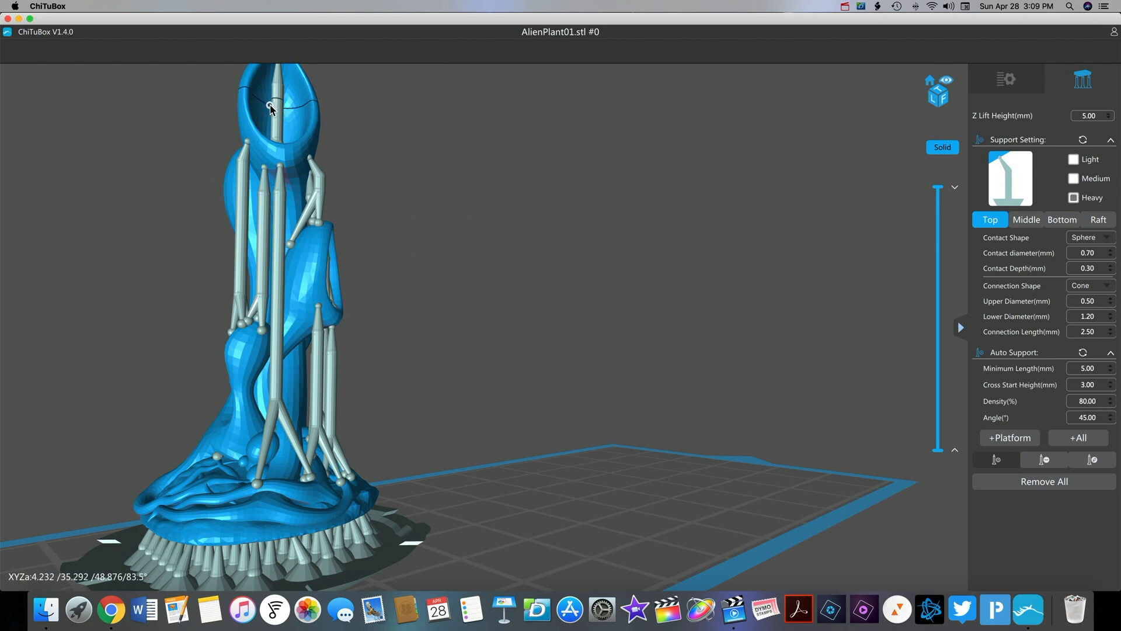
right_drag(263, 108, 265, 110)
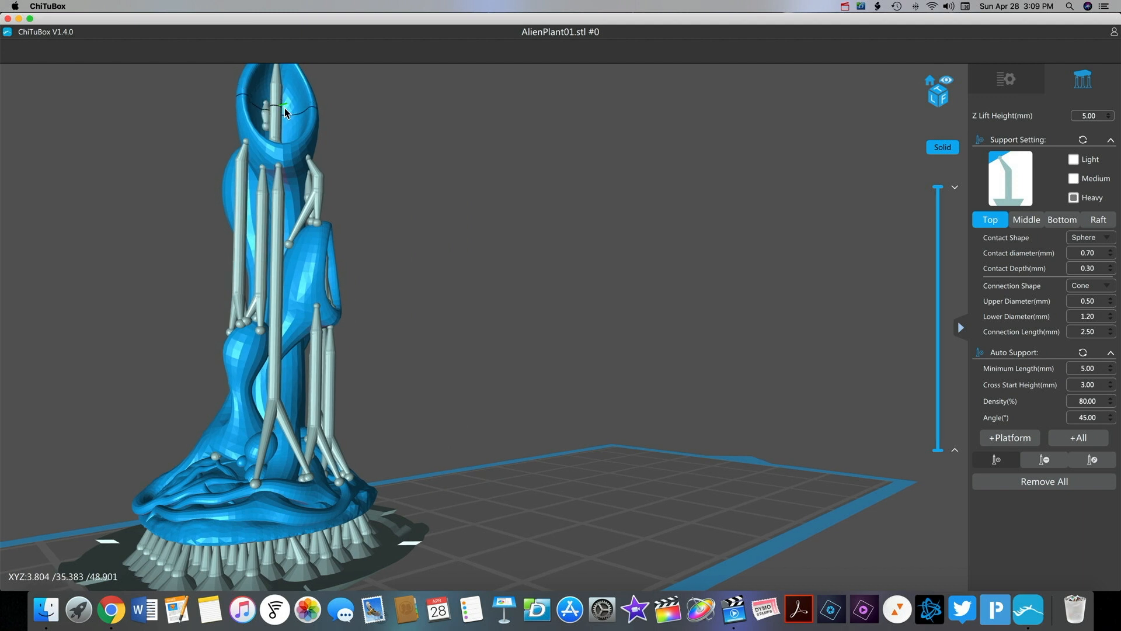
click(1048, 464)
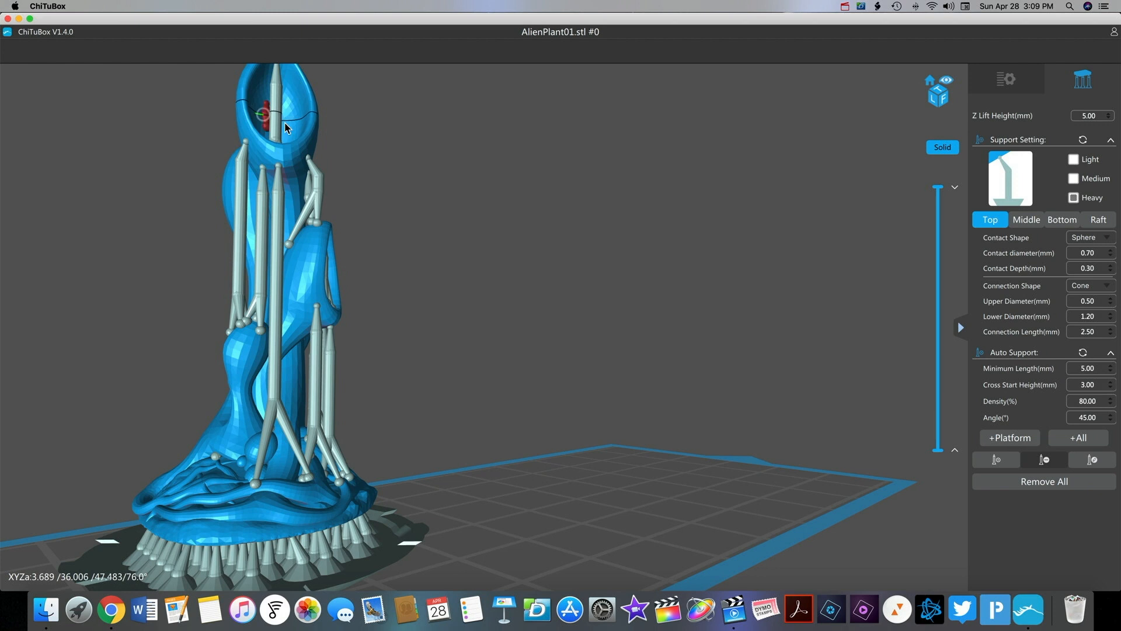
click(1032, 463)
Delete the tiny stray support on the base surface at the foot of the stem
drag(723, 374, 749, 375)
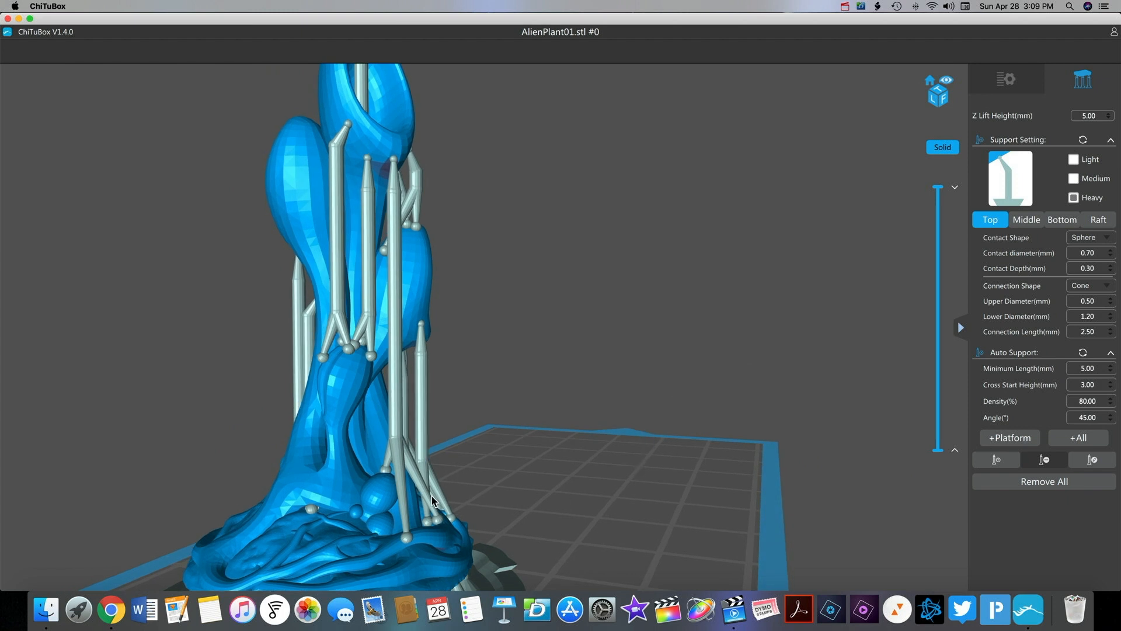
click(311, 509)
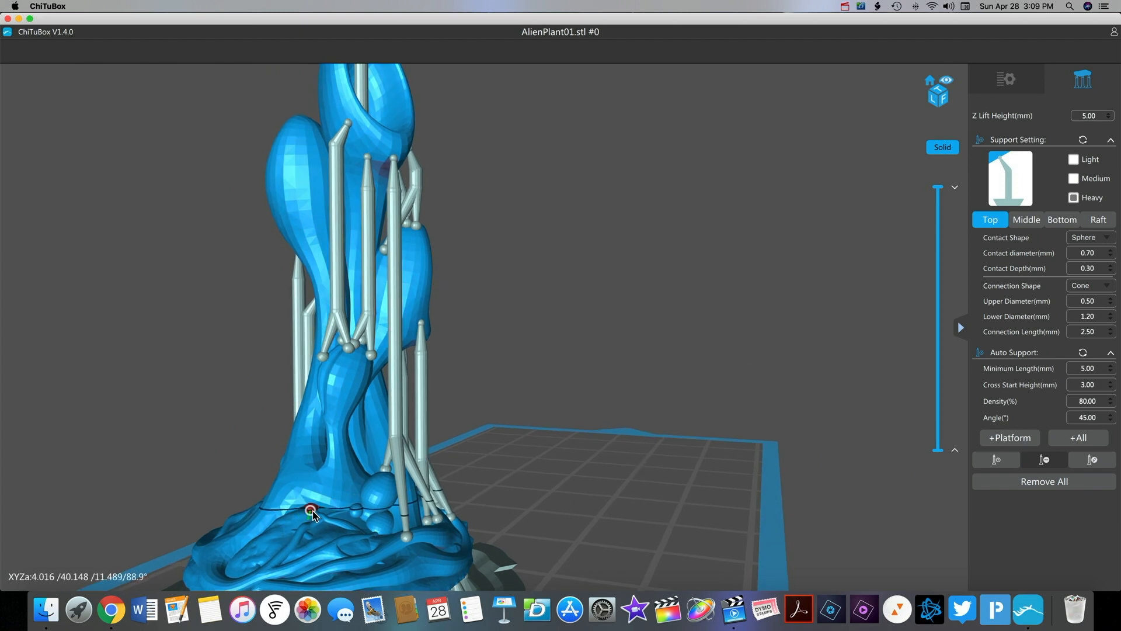
click(1048, 460)
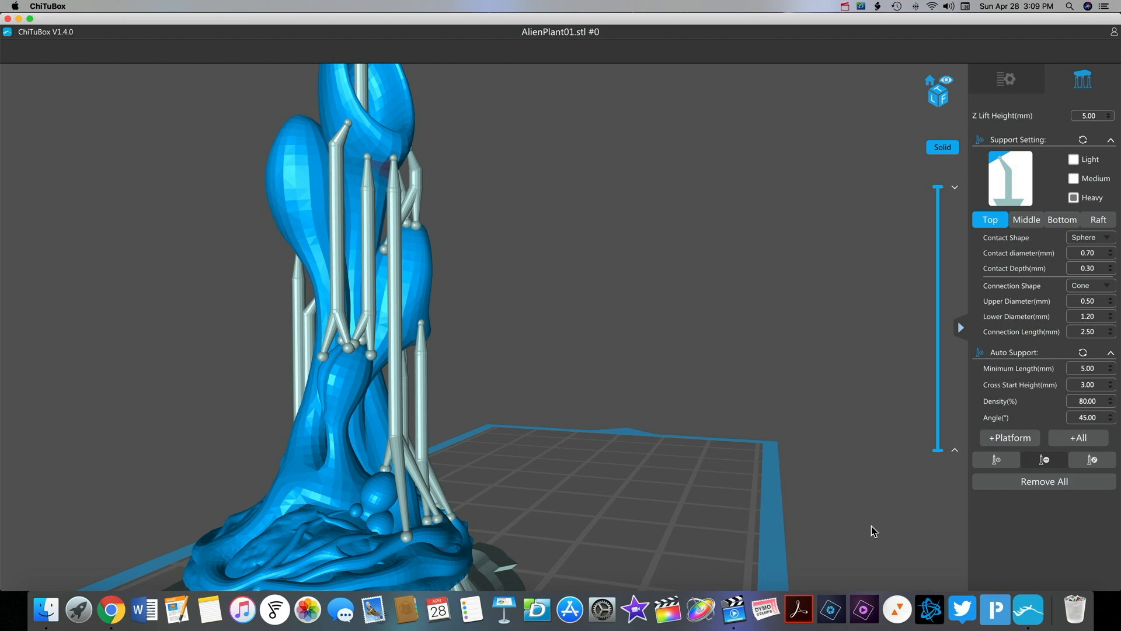
Add extra heavy supports in the gaps around the outer edge of the plant's base, working from underneath
drag(787, 542, 500, 538)
middle_drag(826, 403, 646, 370)
drag(796, 418, 814, 316)
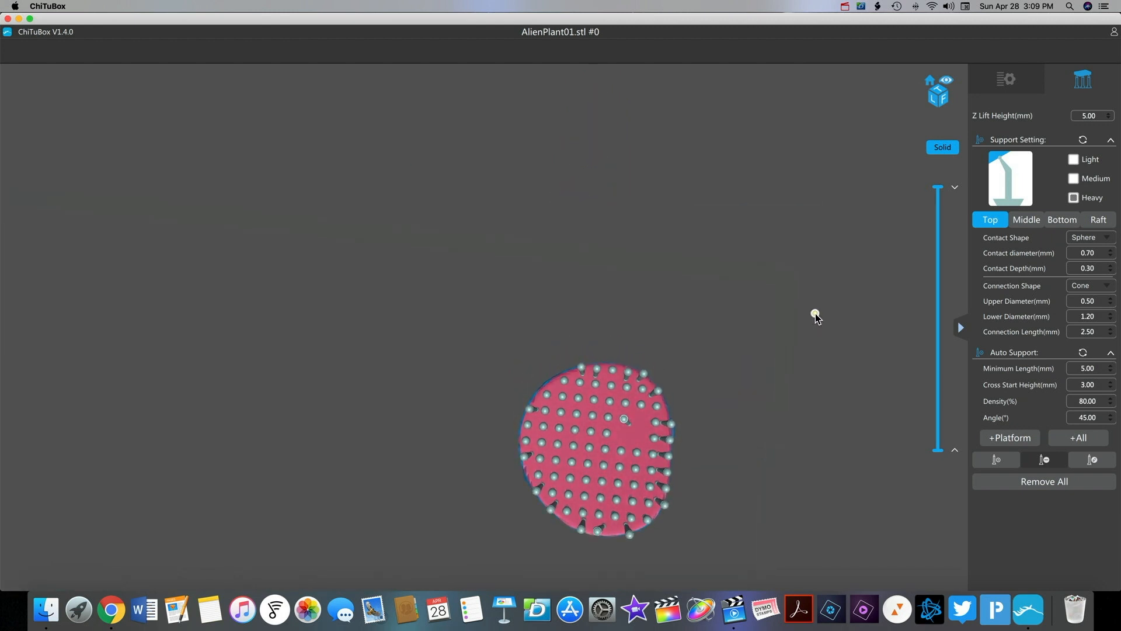
click(1042, 461)
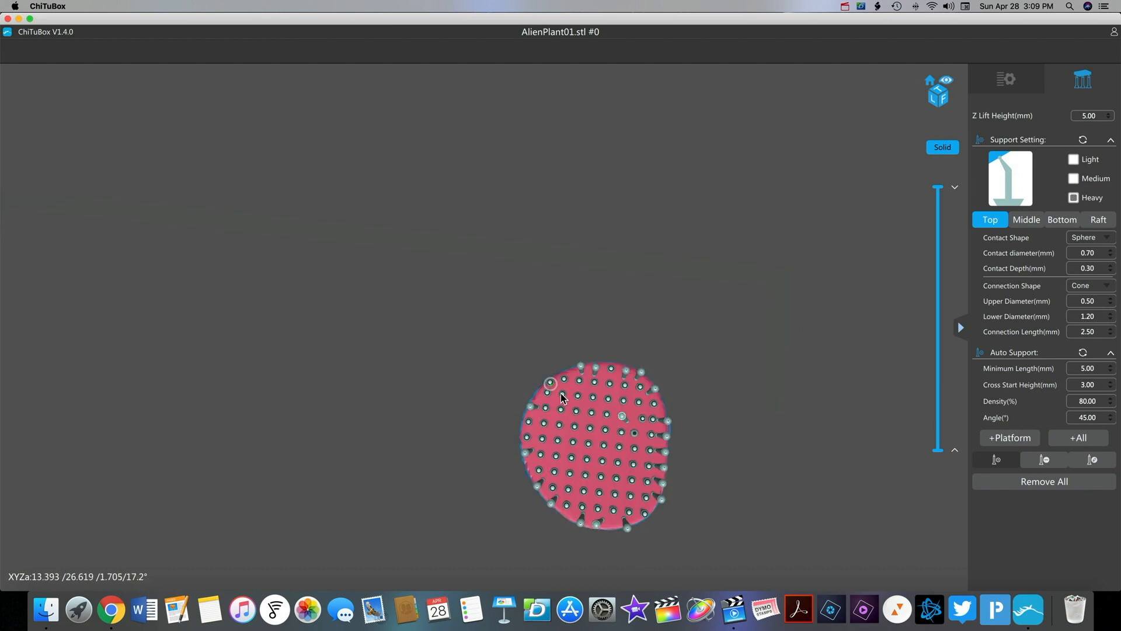
click(564, 523)
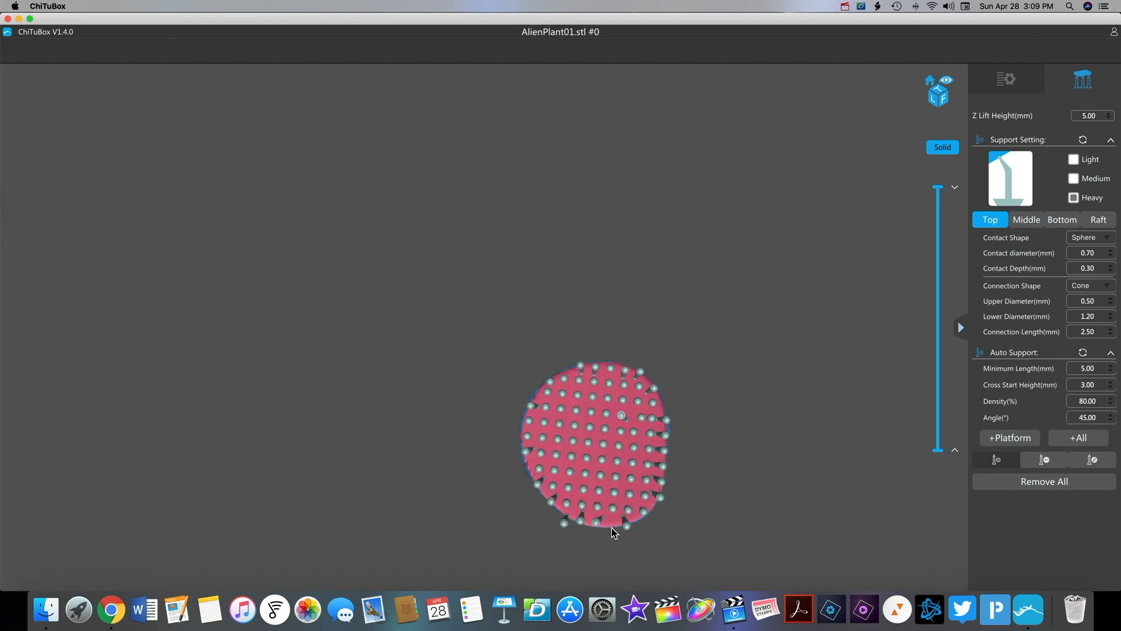
click(612, 528)
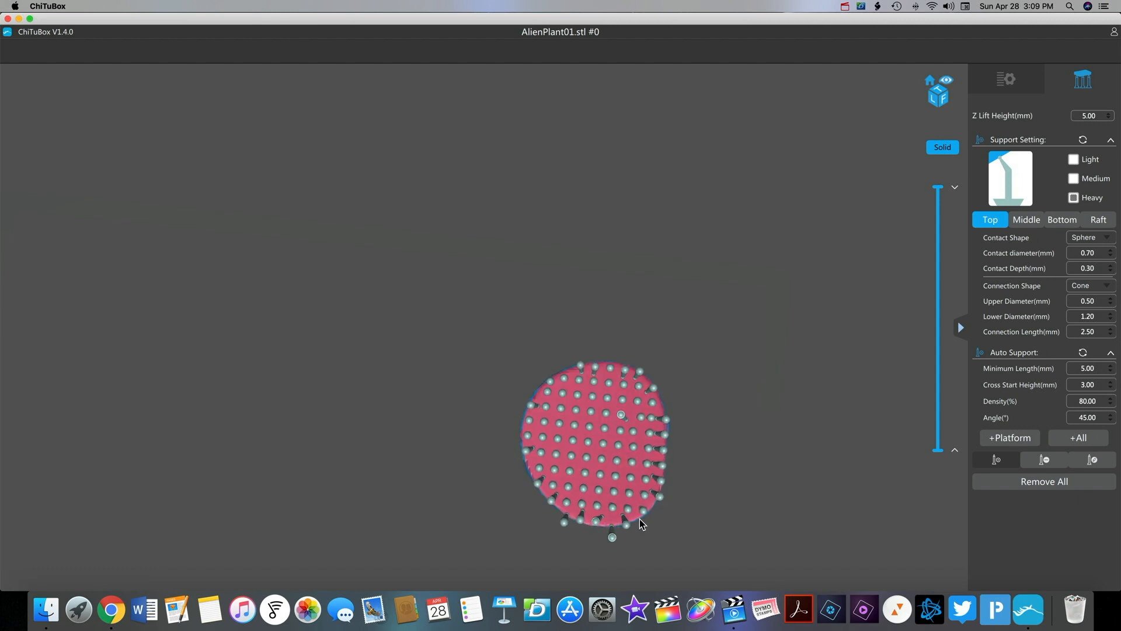
click(640, 520)
click(639, 519)
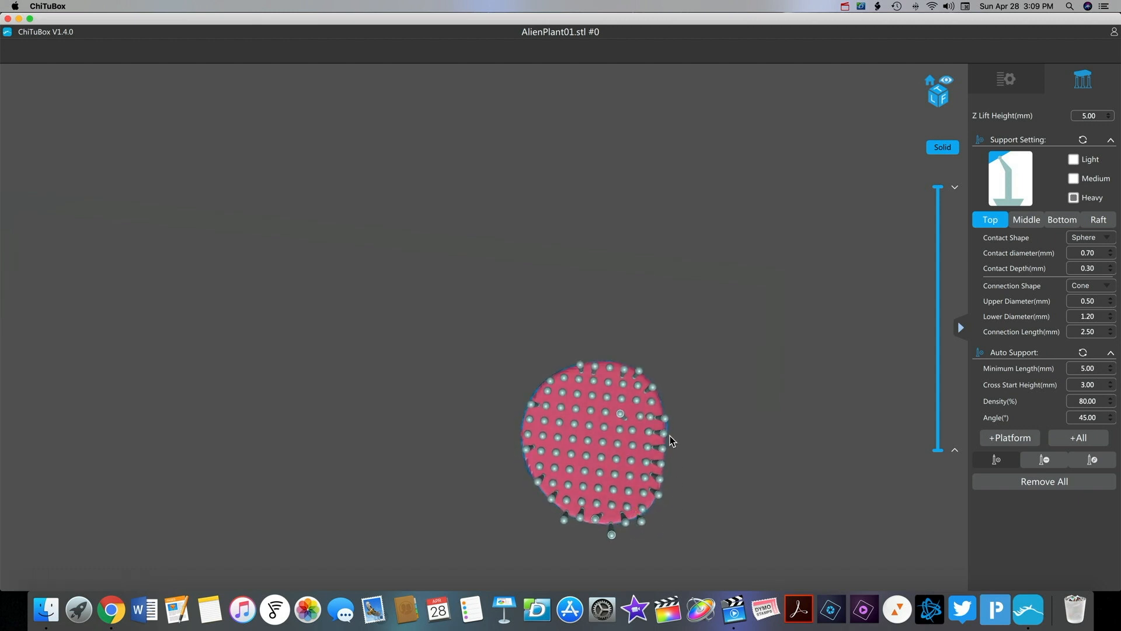
click(659, 404)
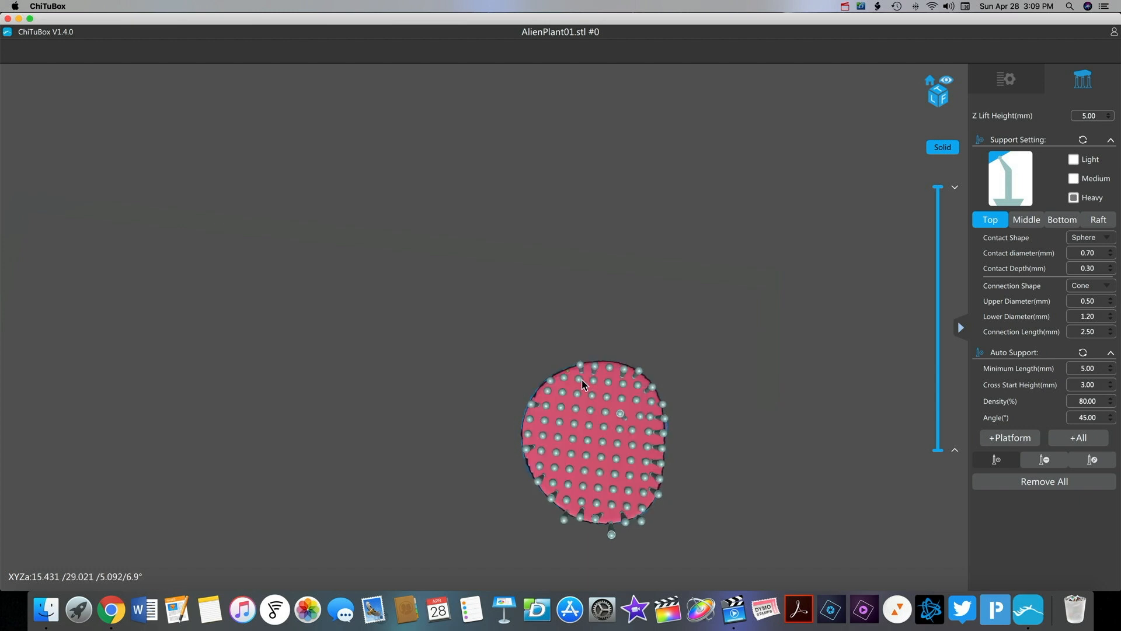
Leave support editing and save the supported plant as a ChiTuBox project named AlienPlant01 in the Alien Pant folder
drag(763, 388, 722, 501)
right_drag(722, 501, 979, 505)
right_drag(676, 472, 882, 502)
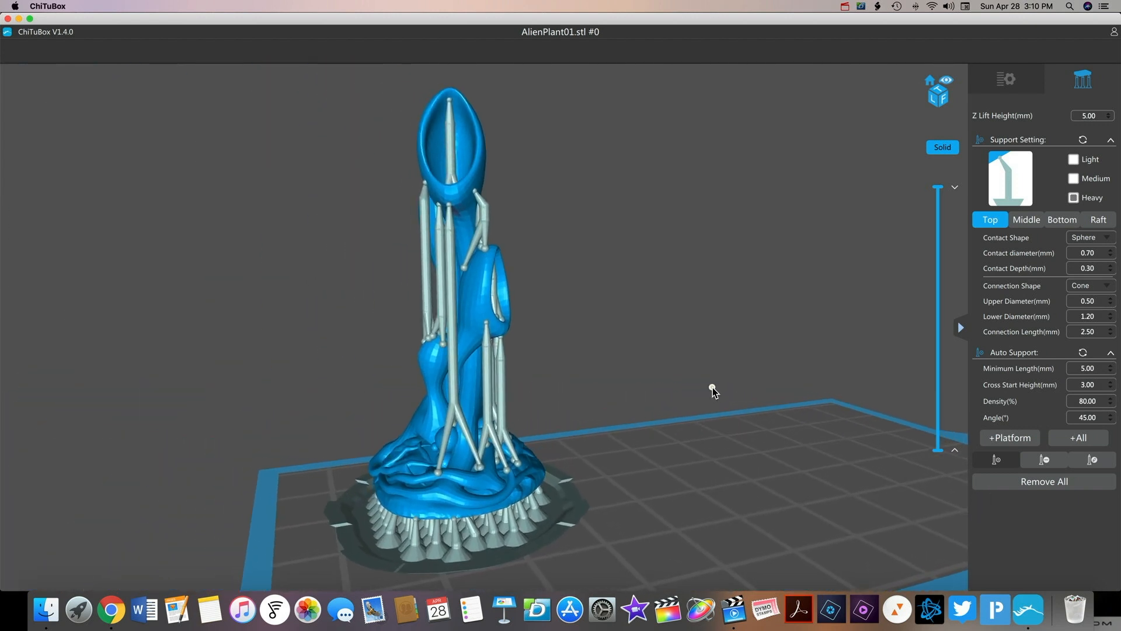
scroll(713, 391, down, 5)
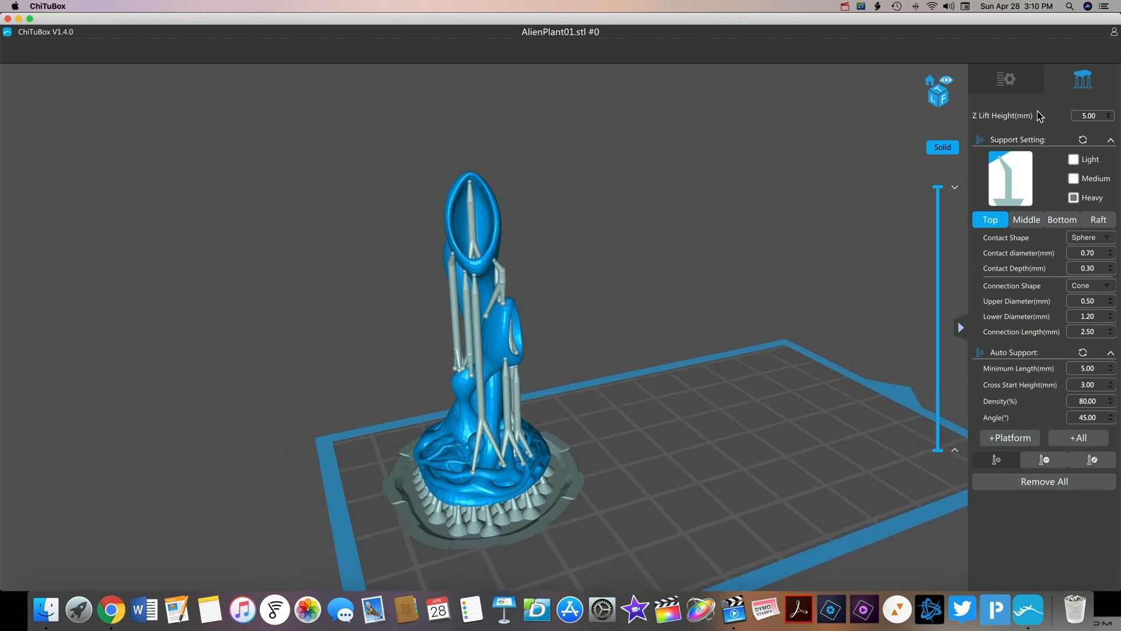
click(1037, 83)
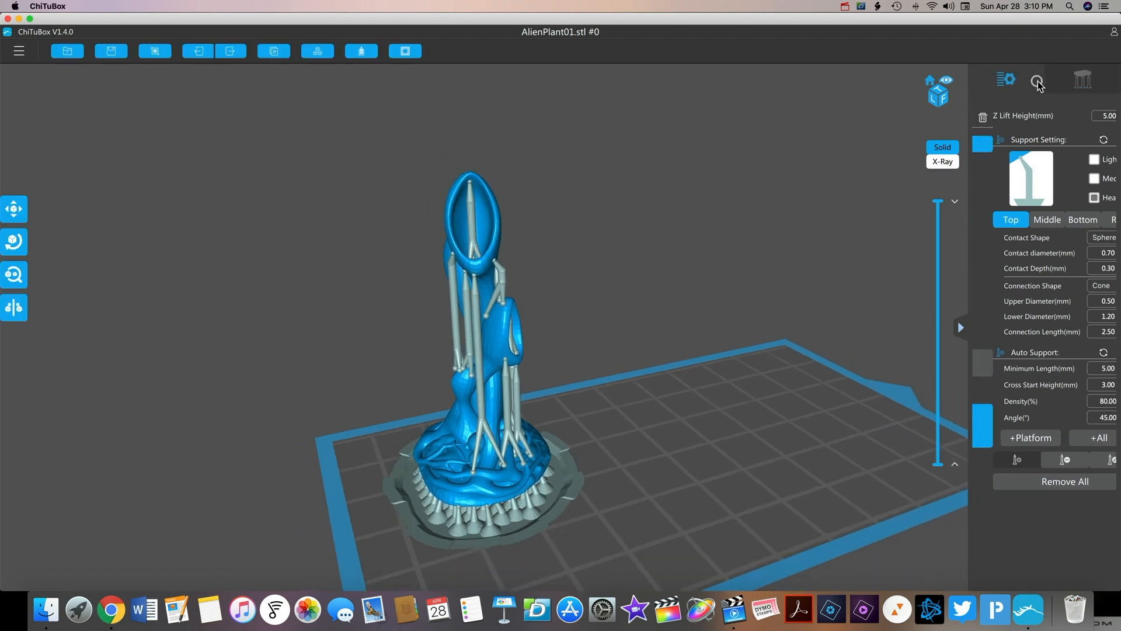
click(21, 56)
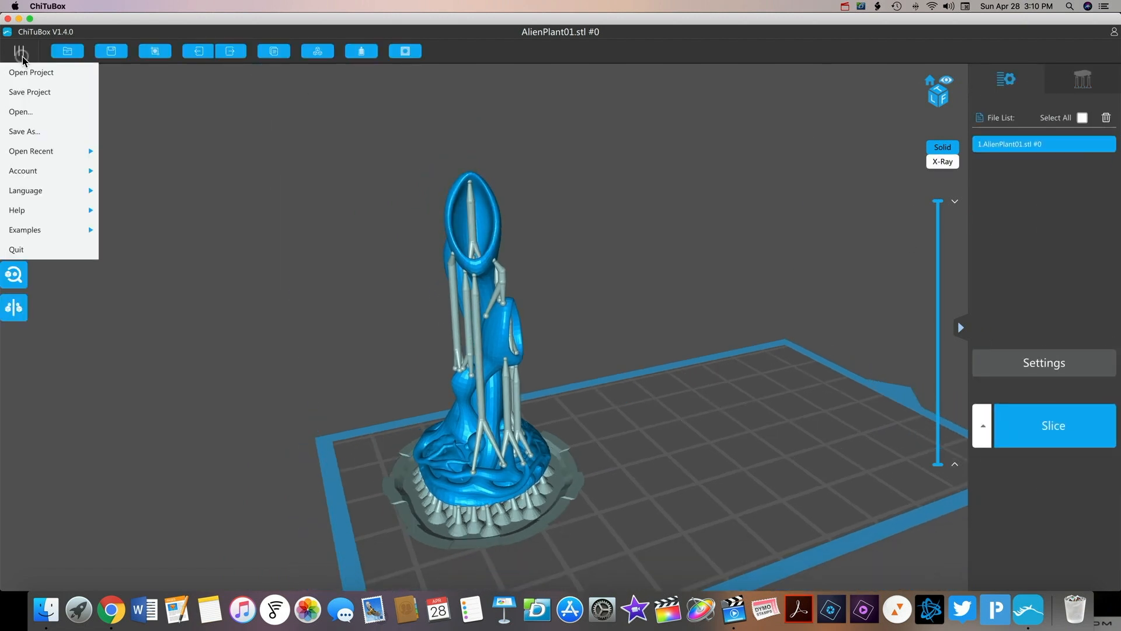
click(42, 95)
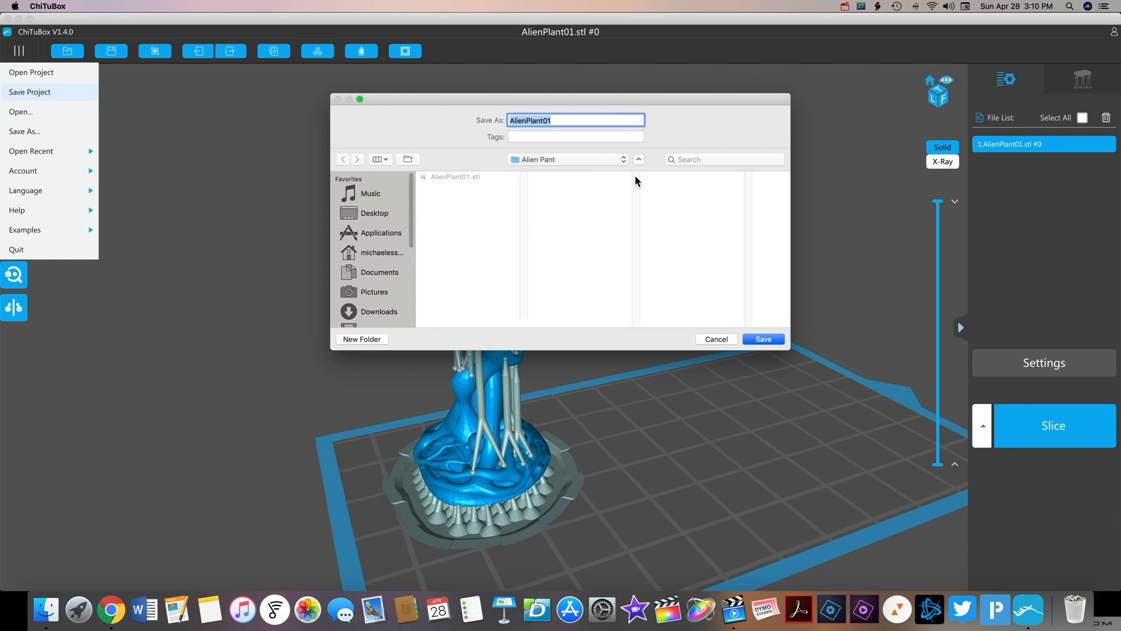
click(762, 341)
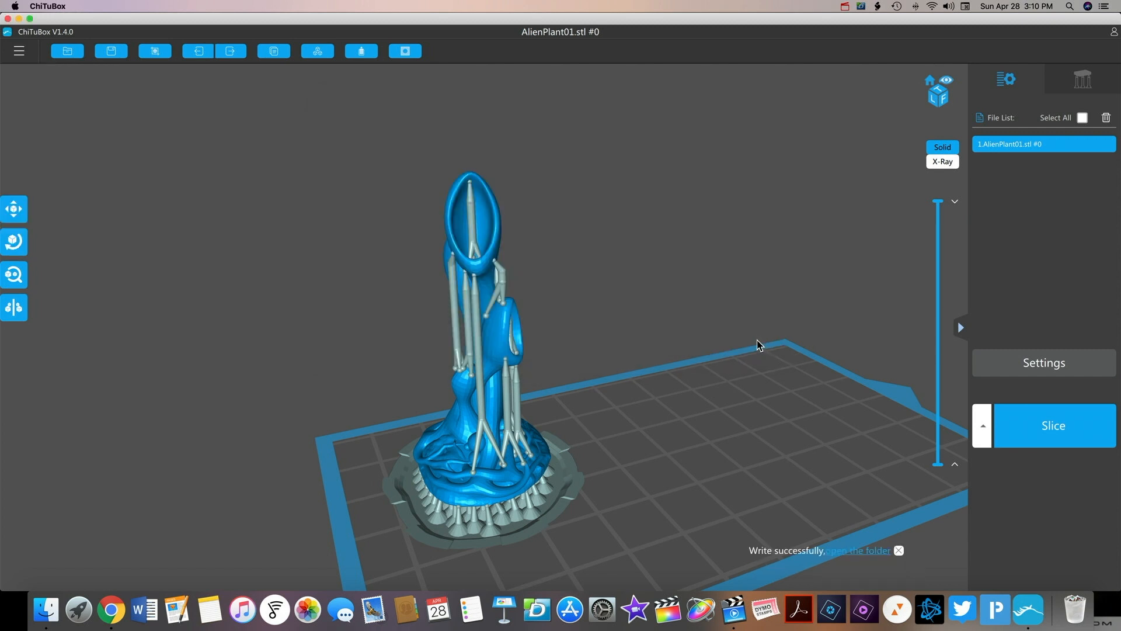
Export the supported model as an STL file named Alien Plant 01 in the ANYCUBIC folder
click(19, 51)
click(36, 132)
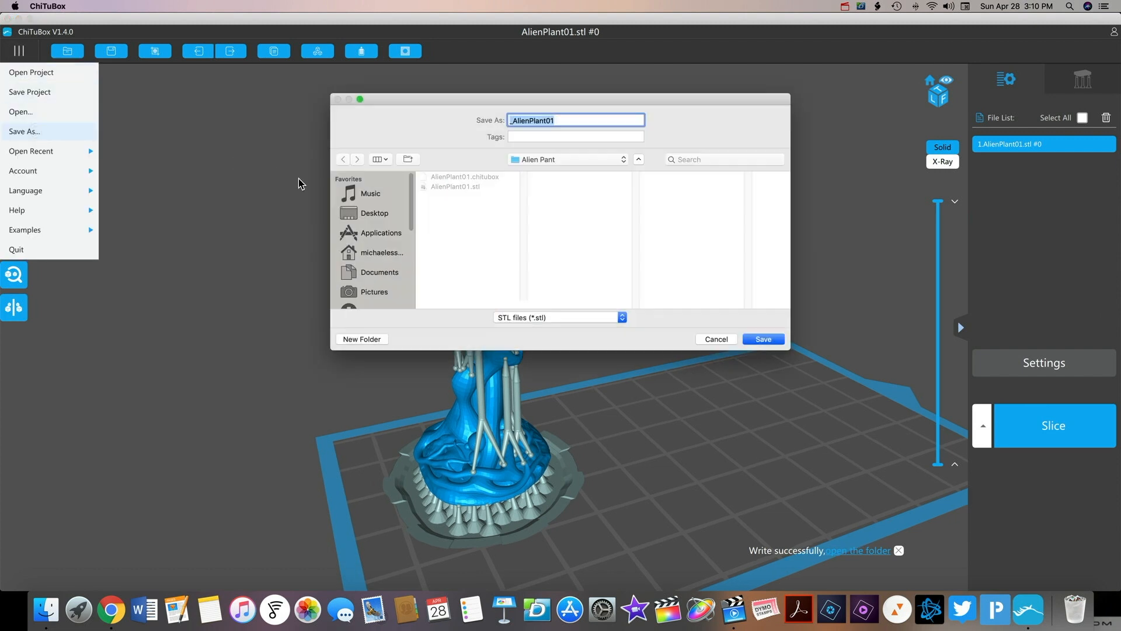
click(559, 161)
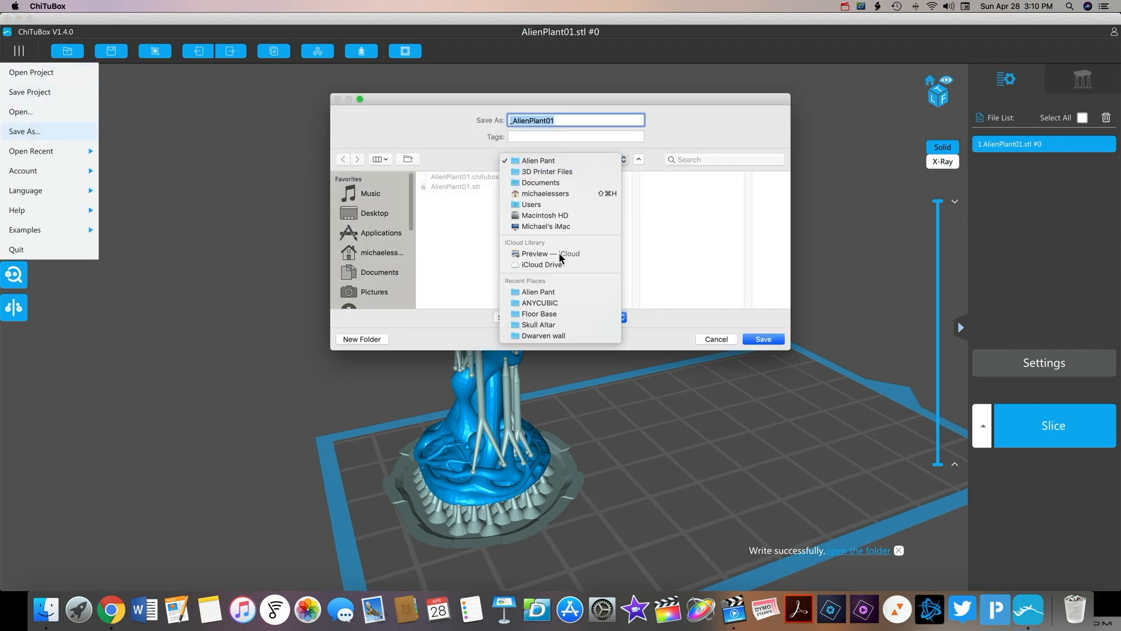
click(571, 303)
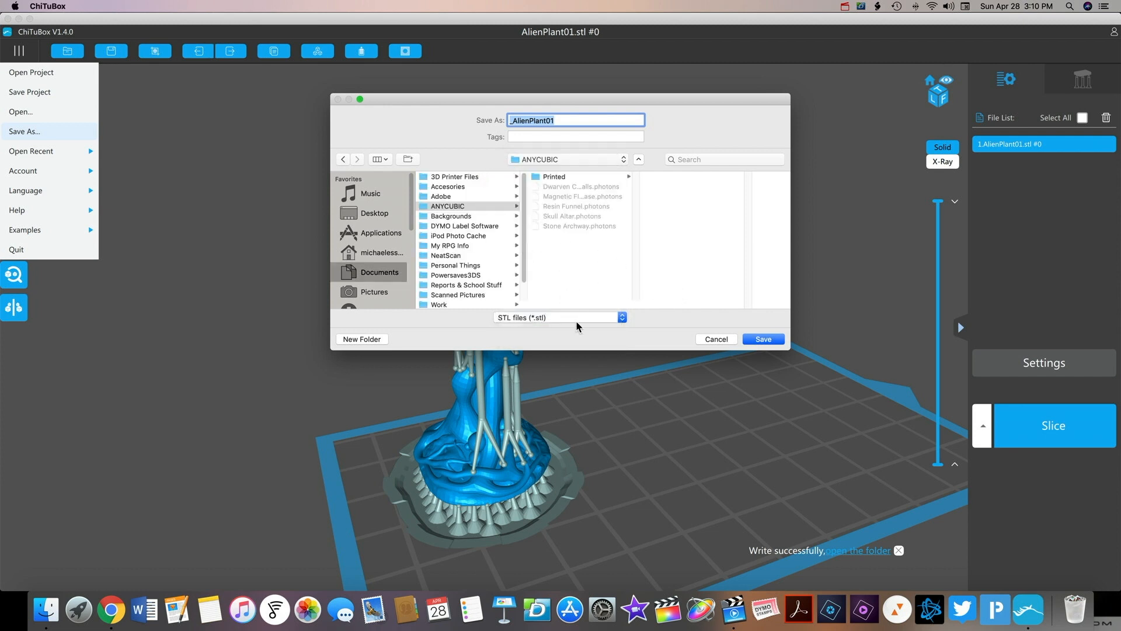
click(571, 119)
click(510, 121)
click(527, 121)
click(577, 121)
click(546, 120)
click(778, 338)
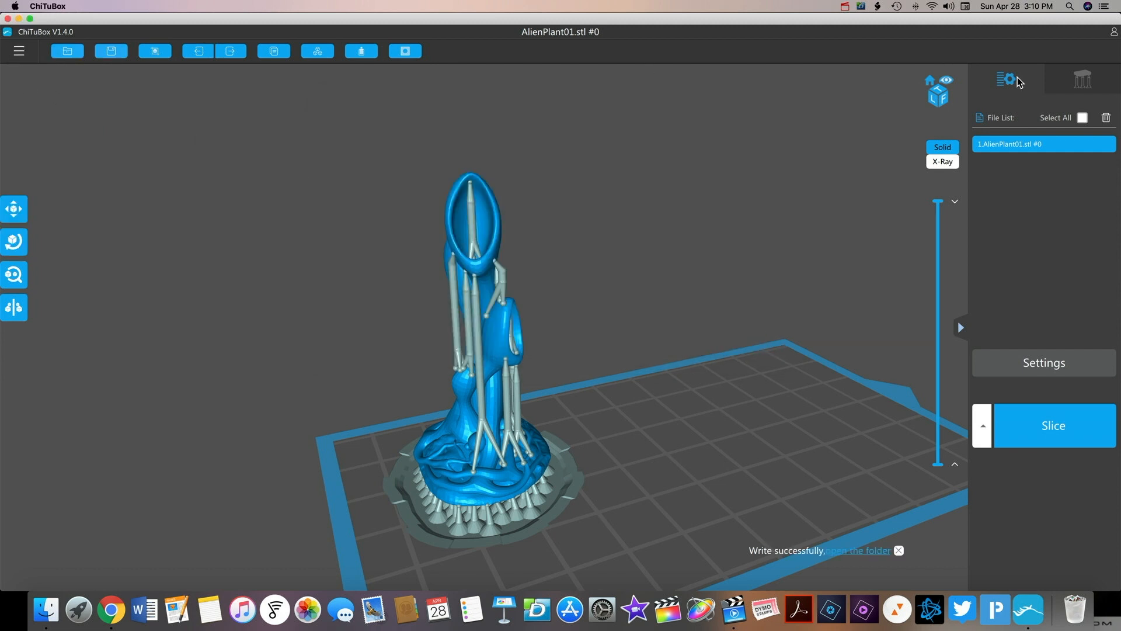
Close ChiTuBox, switch to Photon WorkShop and open Alien Plant 01.stl from the ANYCUBIC folder
click(8, 19)
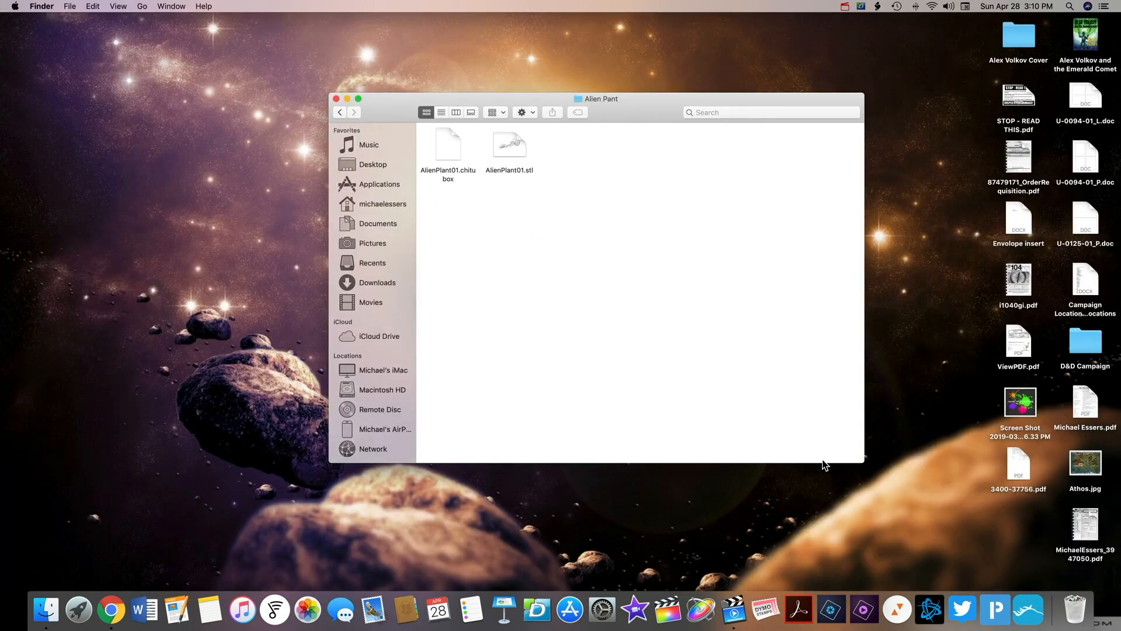
click(1000, 610)
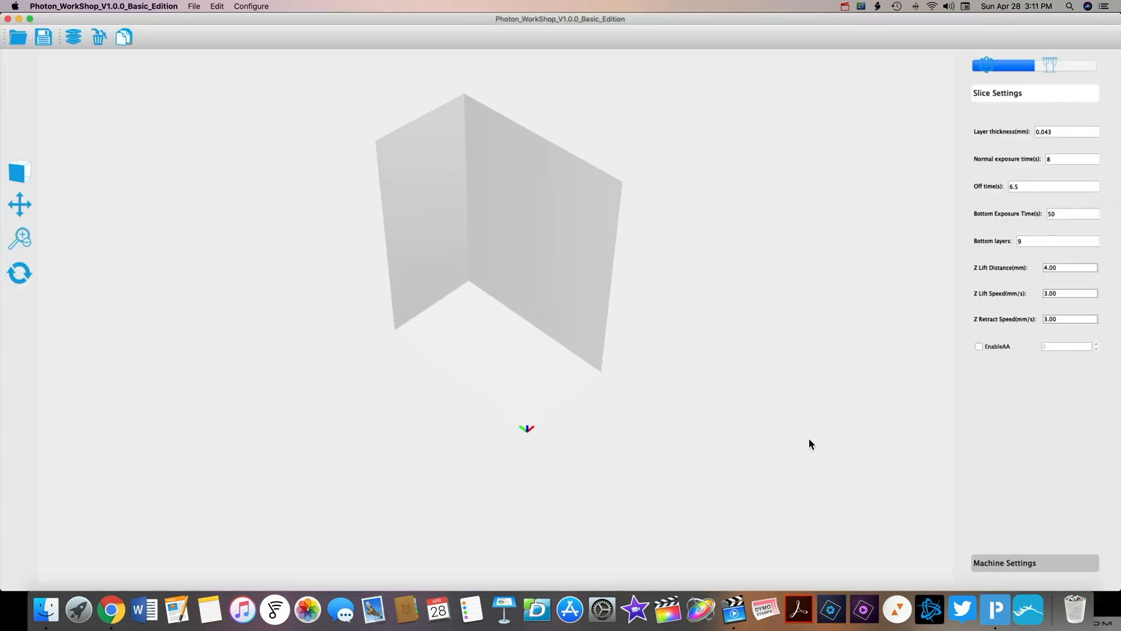
drag(679, 383, 703, 355)
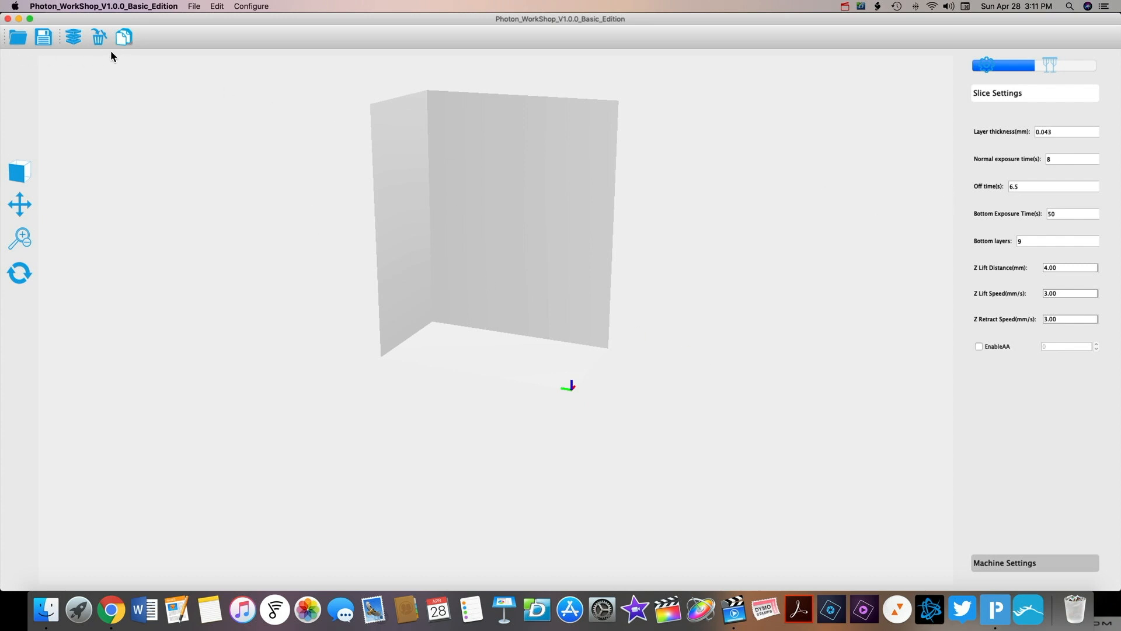
click(19, 40)
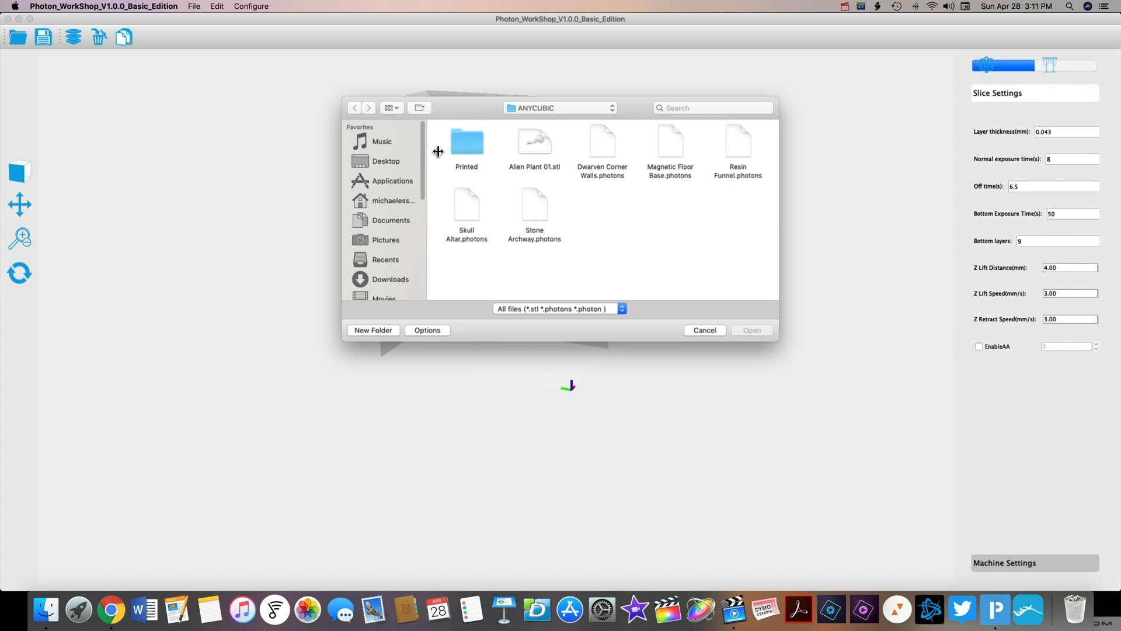
click(534, 147)
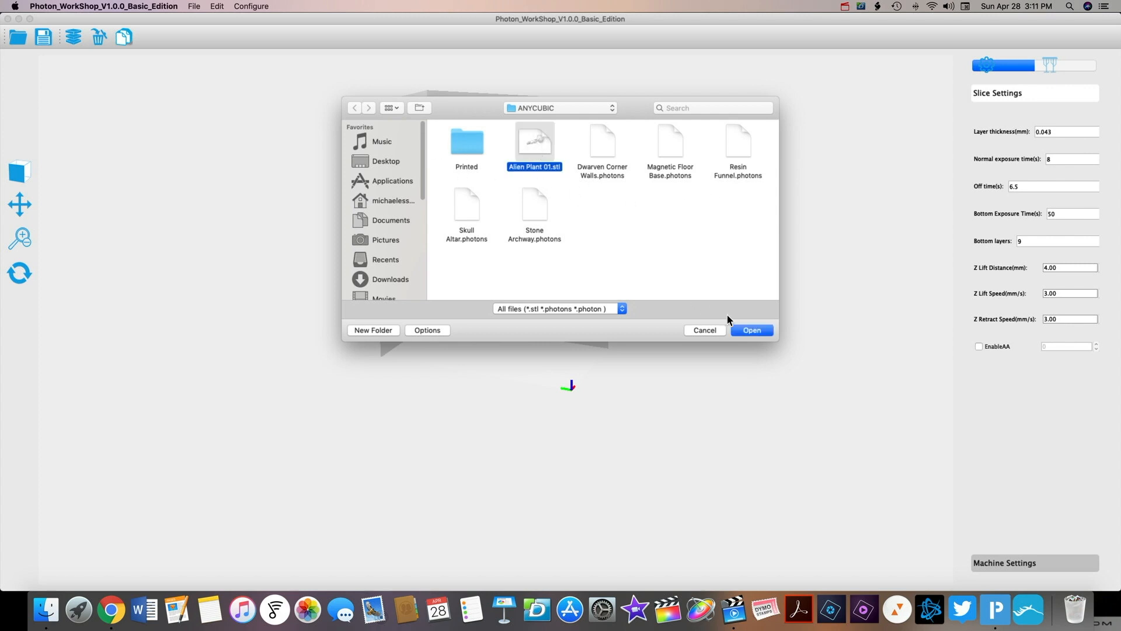
click(751, 331)
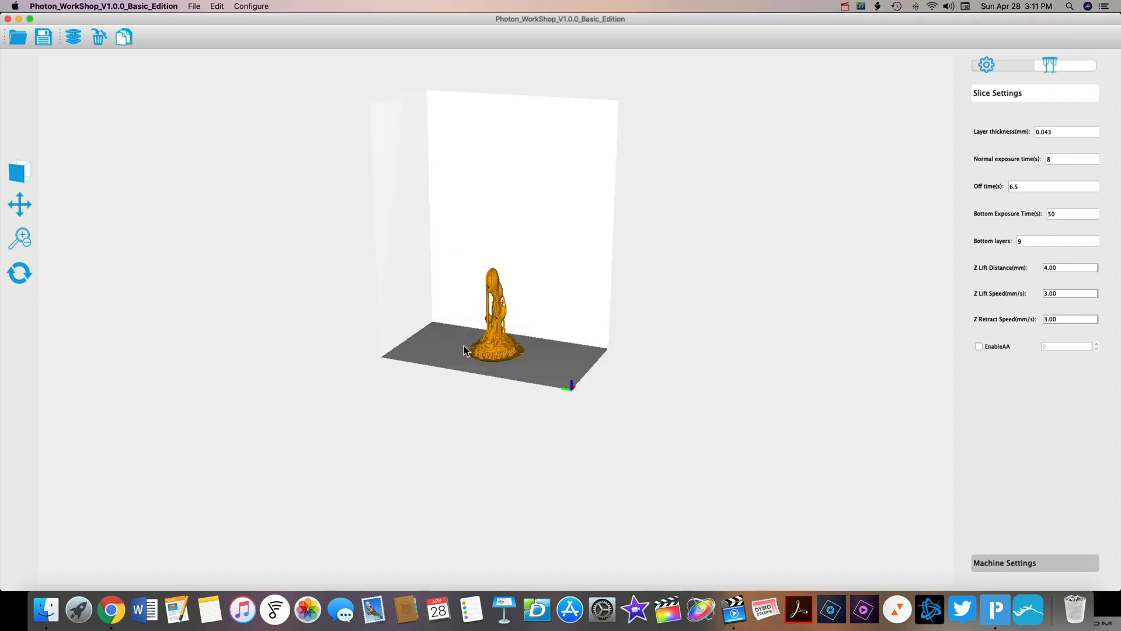
Move the plant from the middle of the build plate towards one short end, and check its placement and supports
drag(498, 358, 458, 351)
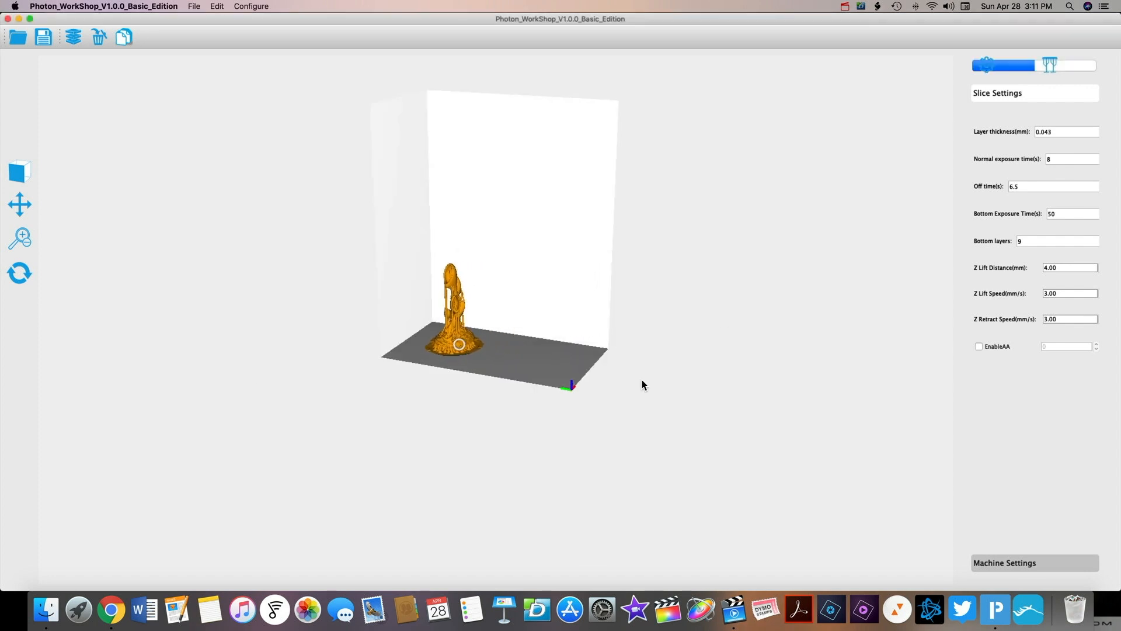
mouse_move(691, 398)
mouse_down()
mouse_move(790, 385)
mouse_move(850, 415)
mouse_move(858, 435)
mouse_move(796, 440)
mouse_move(693, 402)
mouse_up()
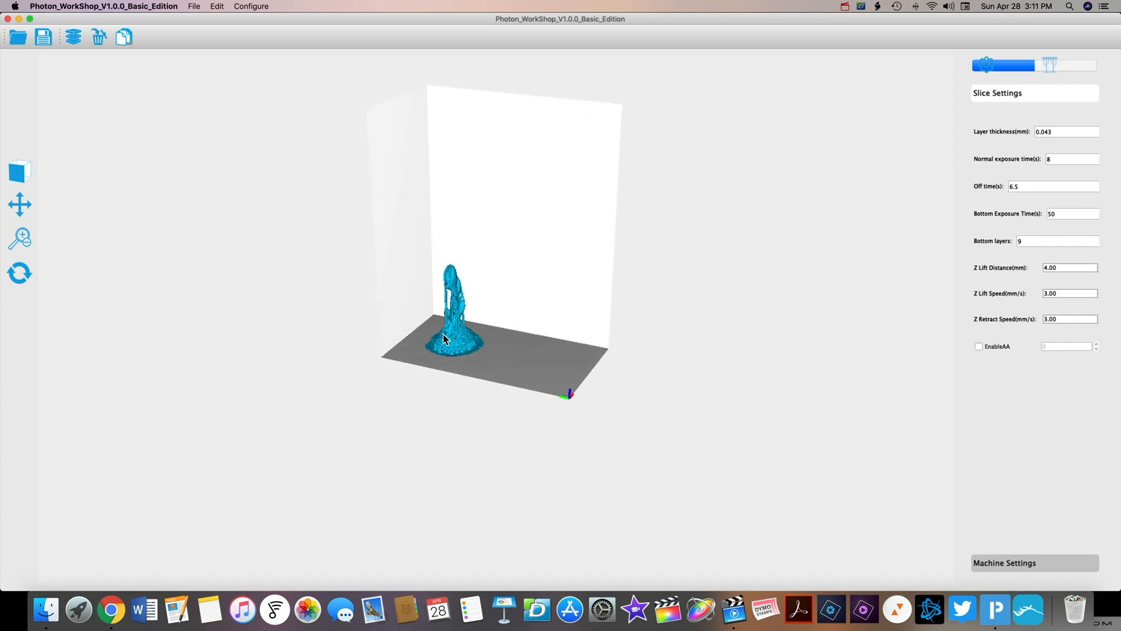
right_drag(691, 374, 744, 404)
scroll(713, 393, up, 2)
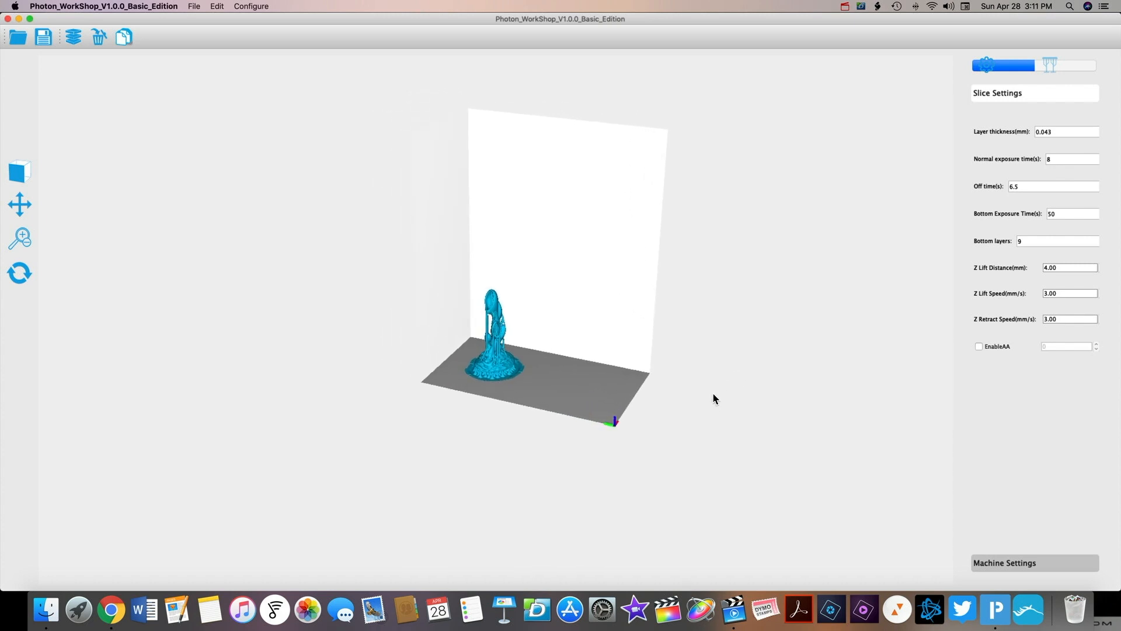
scroll(713, 393, up, 8)
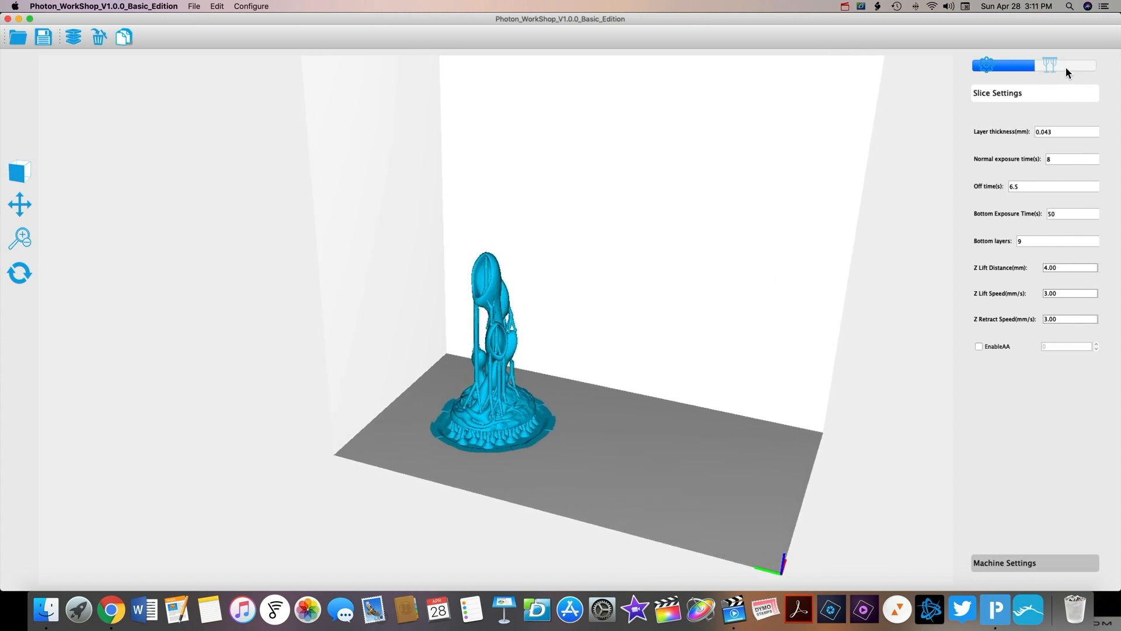
drag(709, 476, 373, 472)
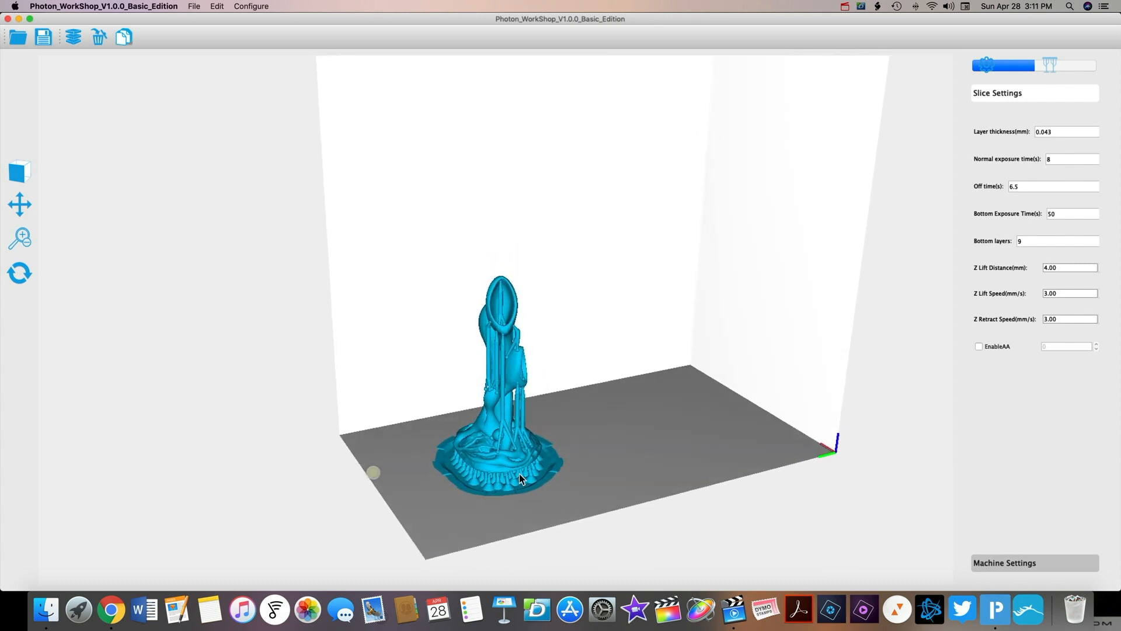
Slice the plant with the current slice settings and save the sliced file as Alien Plant 01 in the ANYCUBIC folder
click(73, 39)
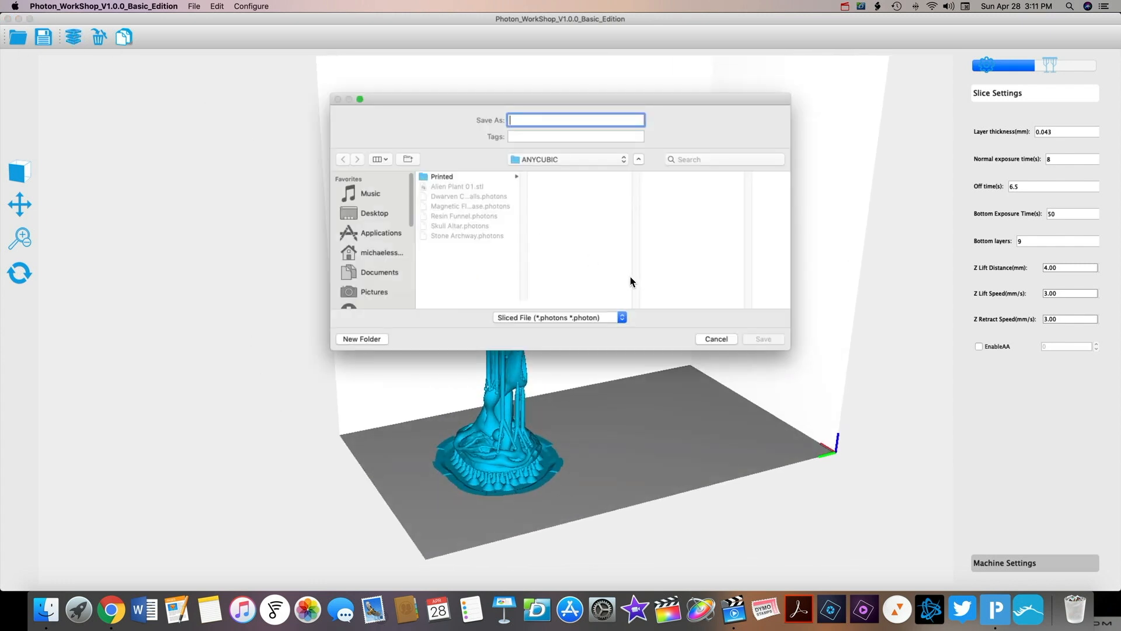
click(446, 187)
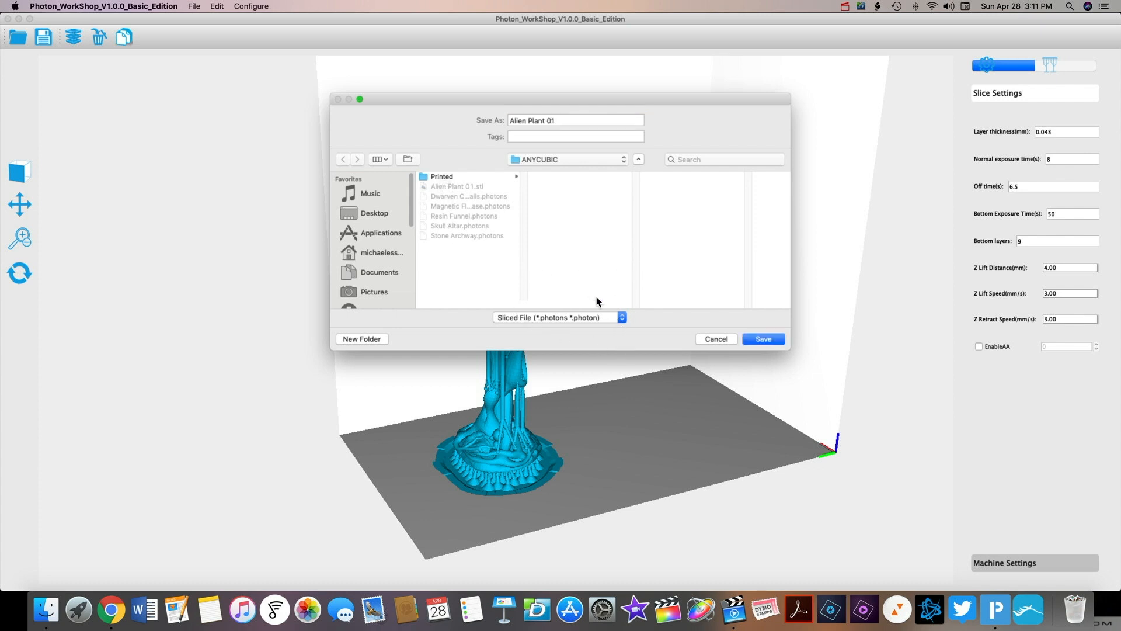
click(777, 343)
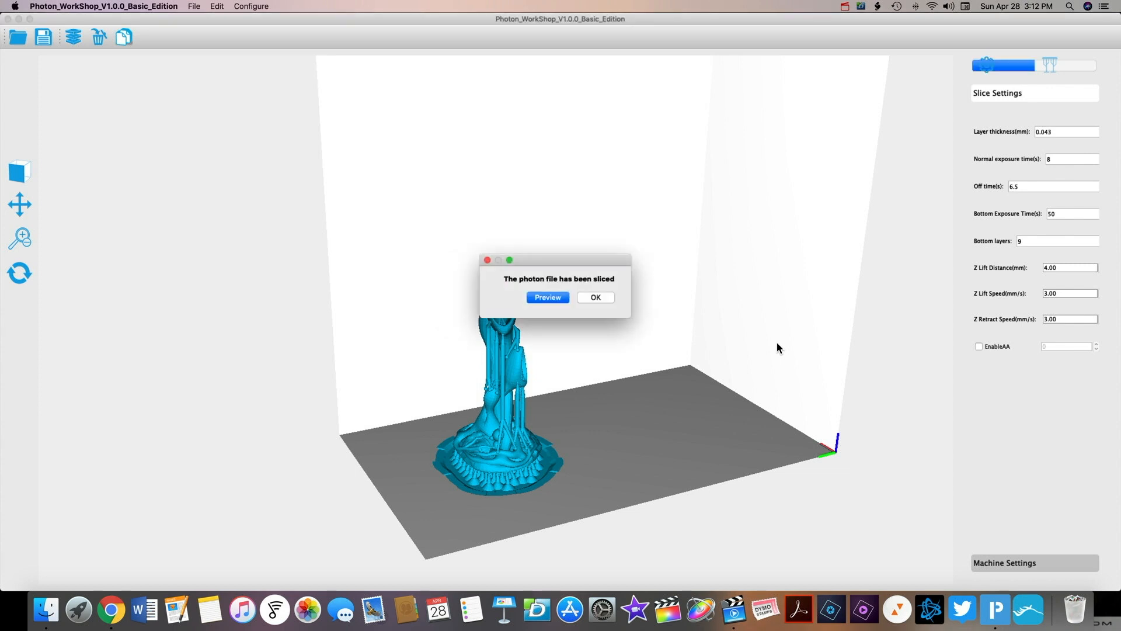
Preview the sliced file, running through its layers from the first to the last, and close the viewer
click(547, 298)
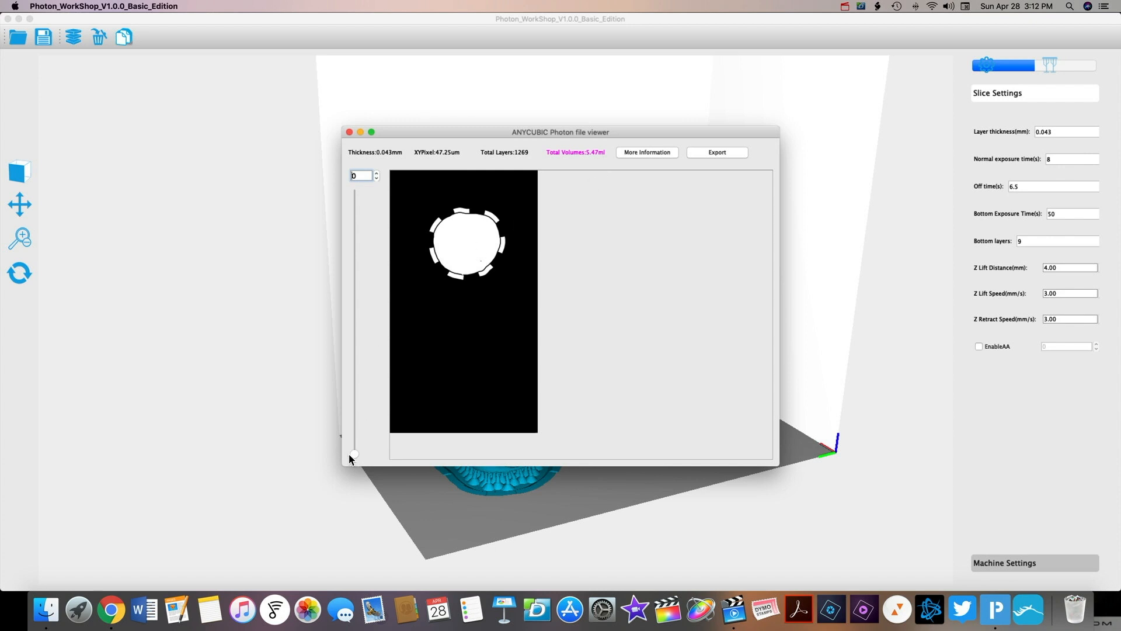
drag(354, 455, 367, 195)
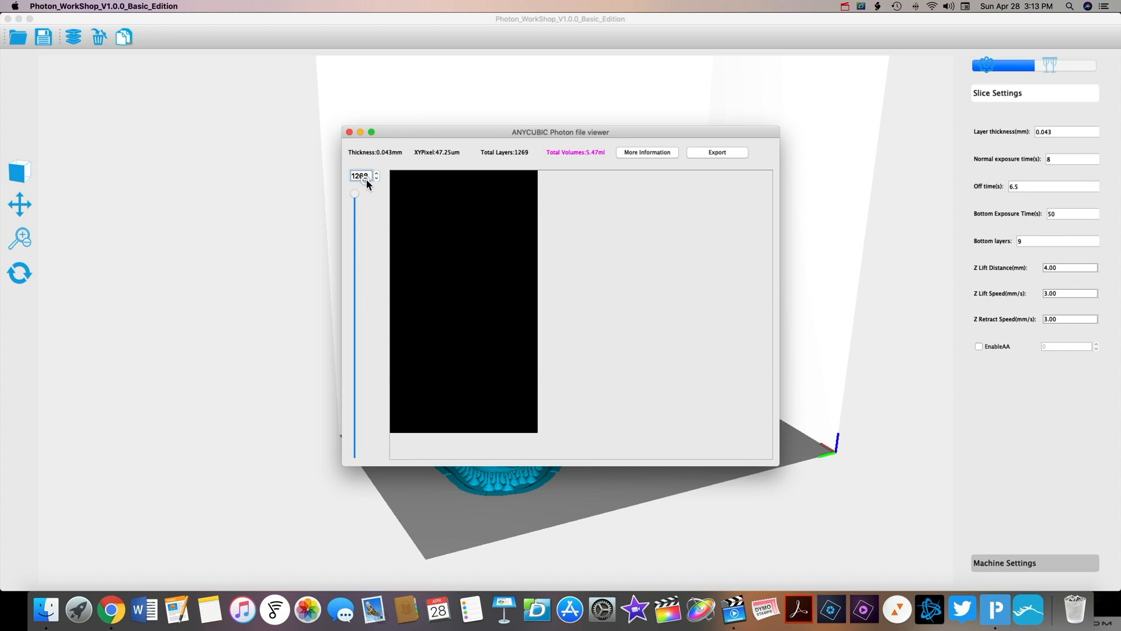
click(349, 132)
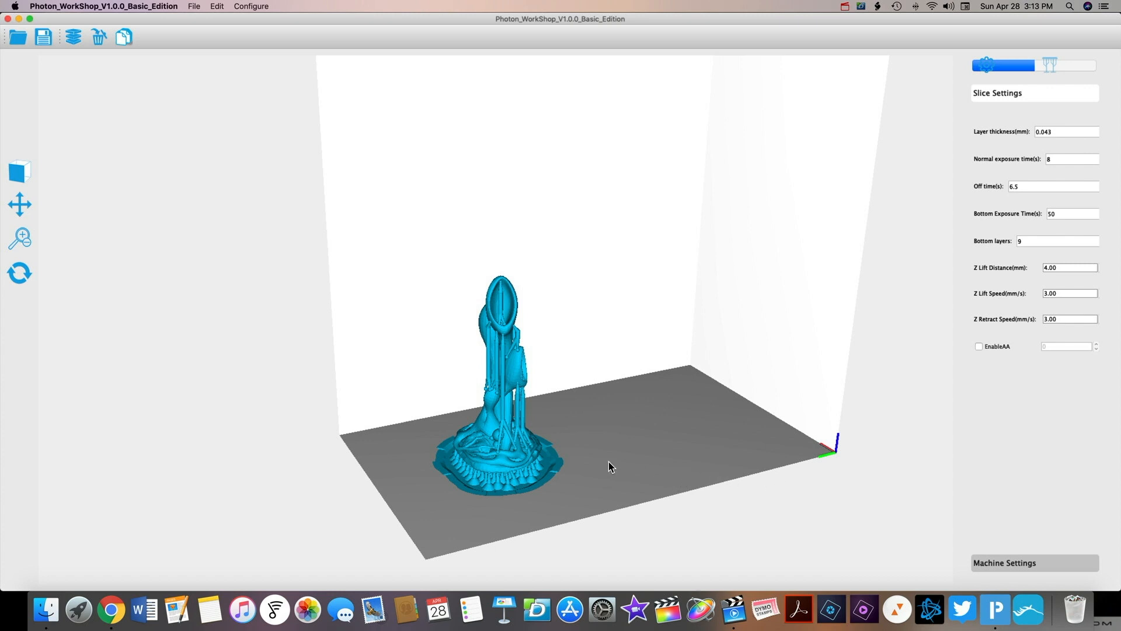
Close Photon WorkShop and eject its Photon_WorkShop_V1.0.0_Basic_Edition disk image from the desktop
click(8, 19)
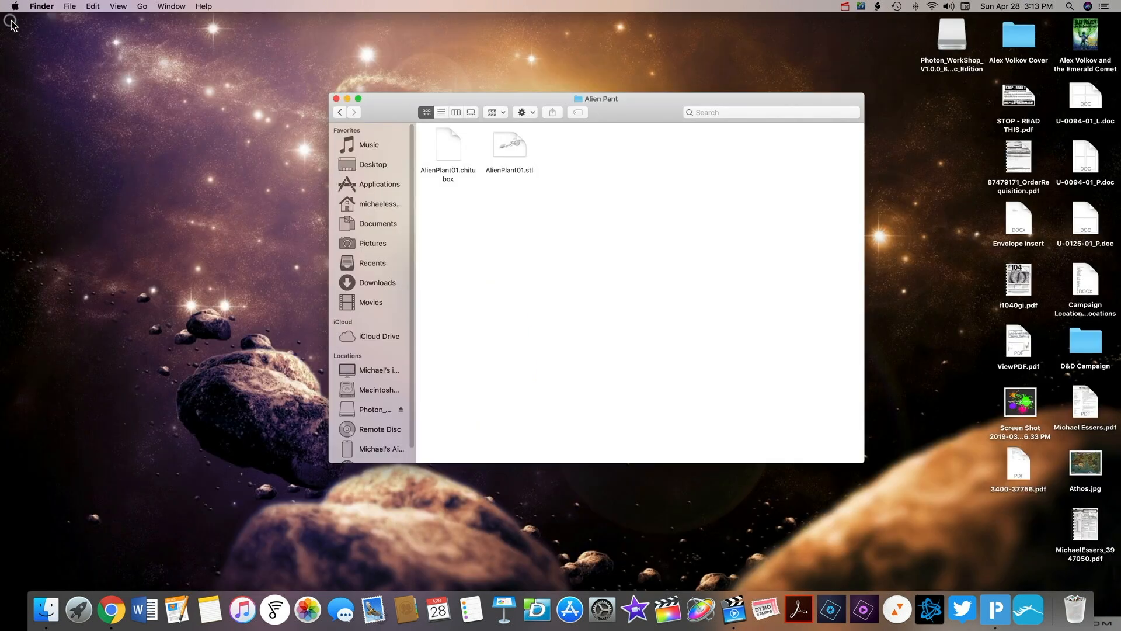
right_click(947, 38)
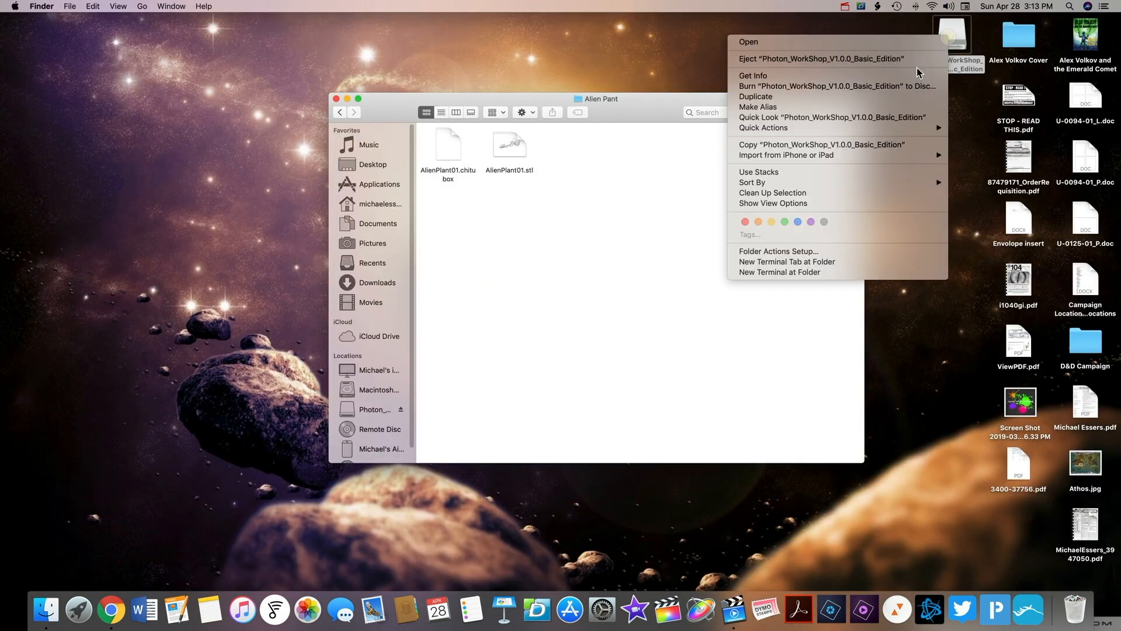
click(785, 59)
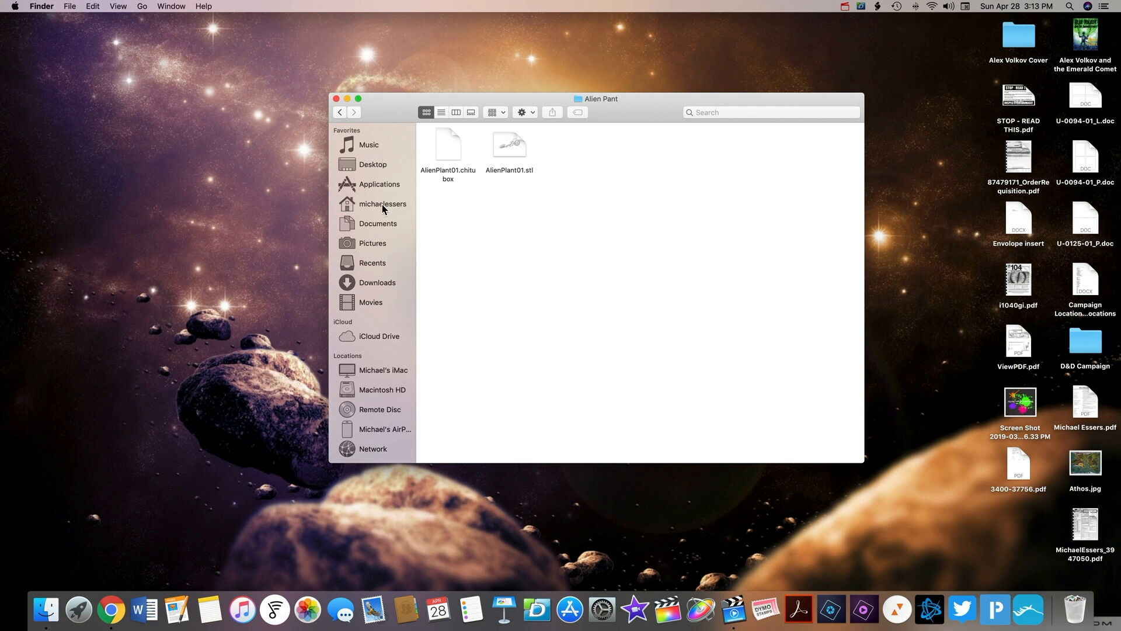
Move Alien Plant 01.stl into the Printed subfolder of Documents' ANYCUBIC folder, and locate Alien Plant 01.photons there in ANYCUBIC
click(390, 225)
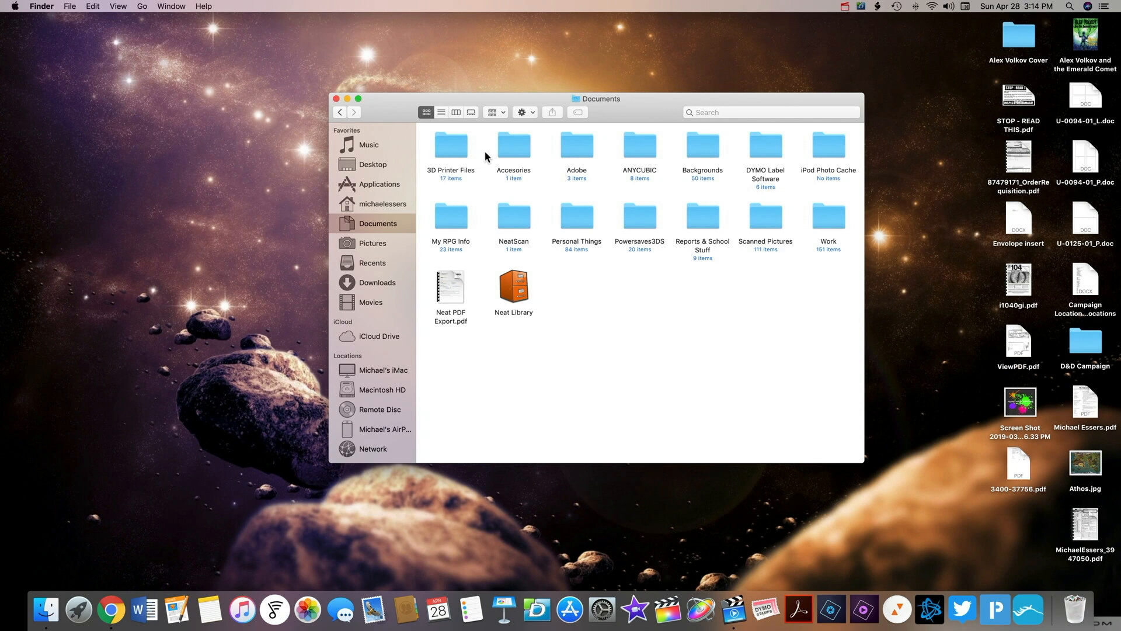
double_click(636, 147)
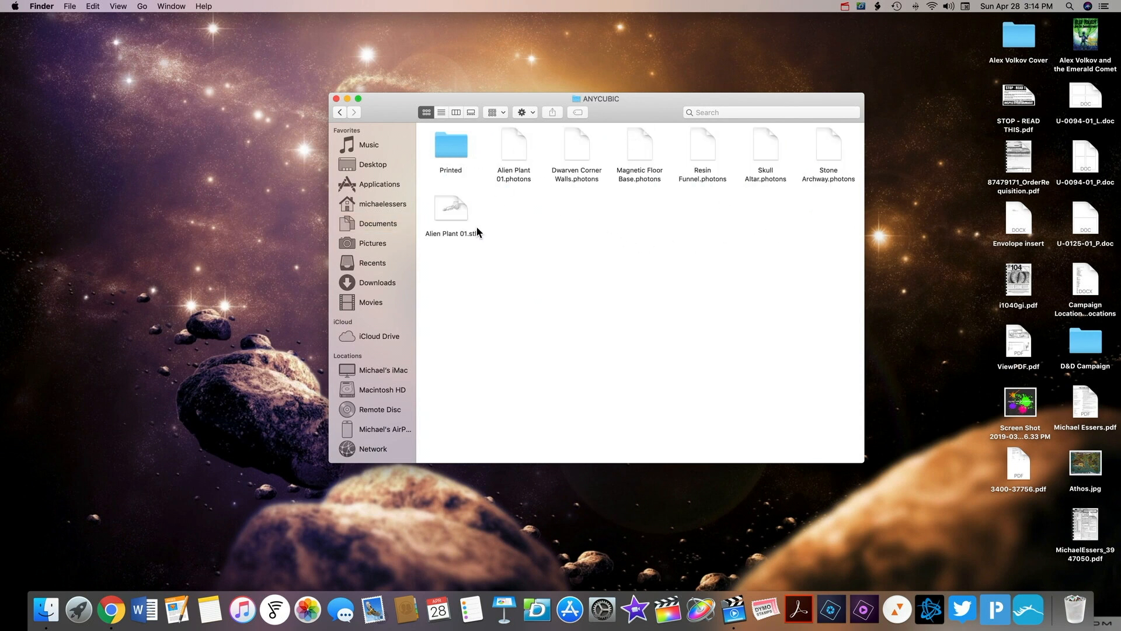
click(455, 210)
drag(451, 208, 449, 147)
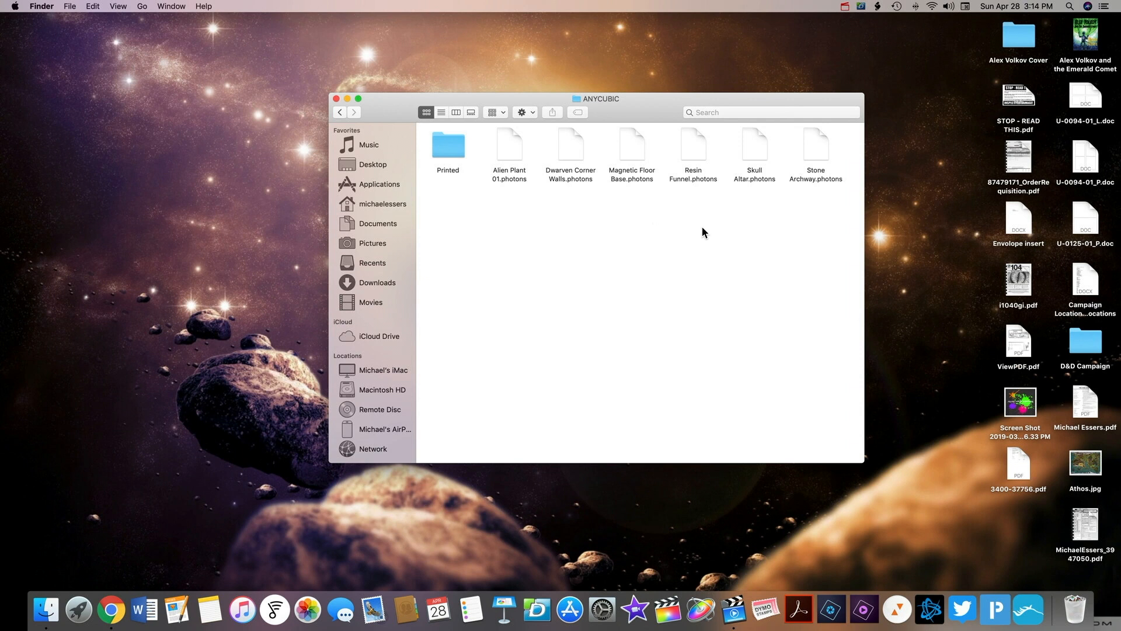
click(505, 174)
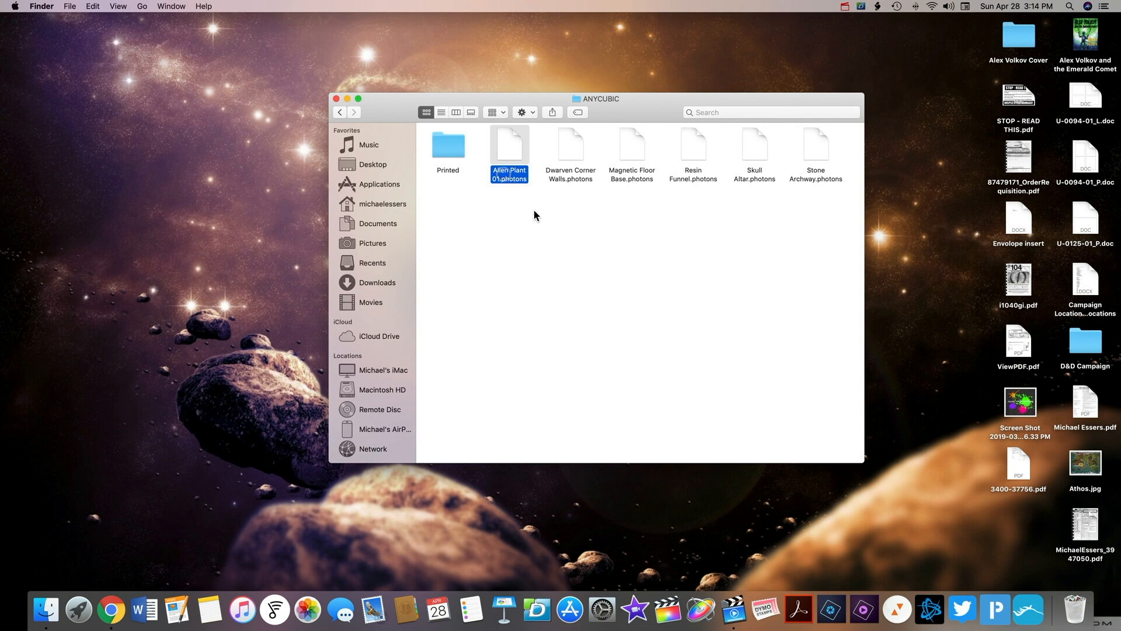
click(527, 262)
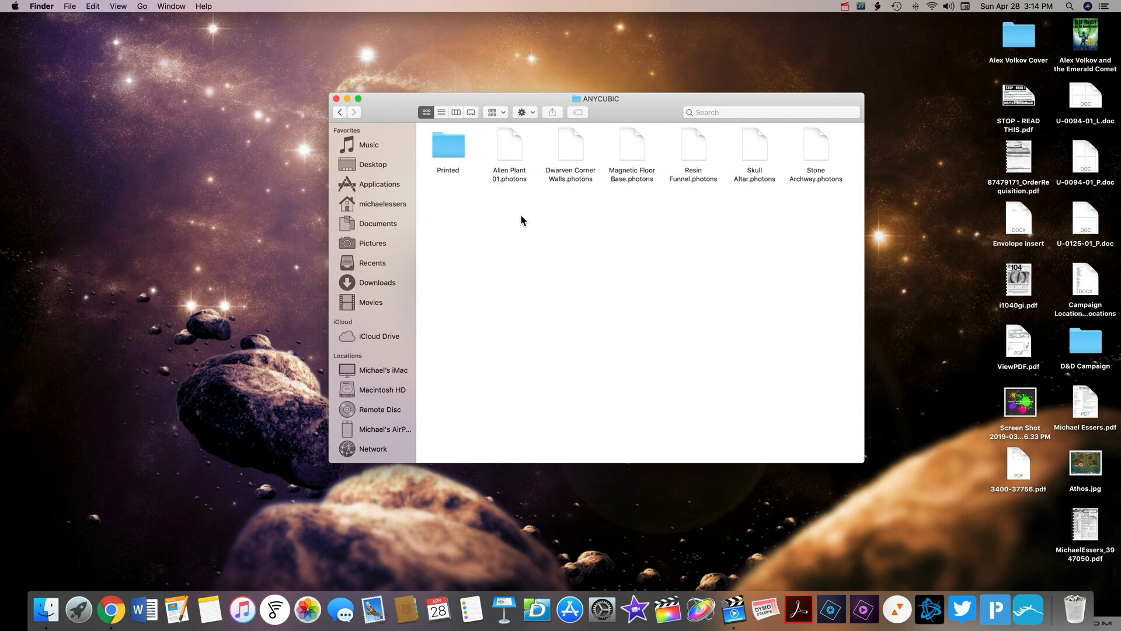